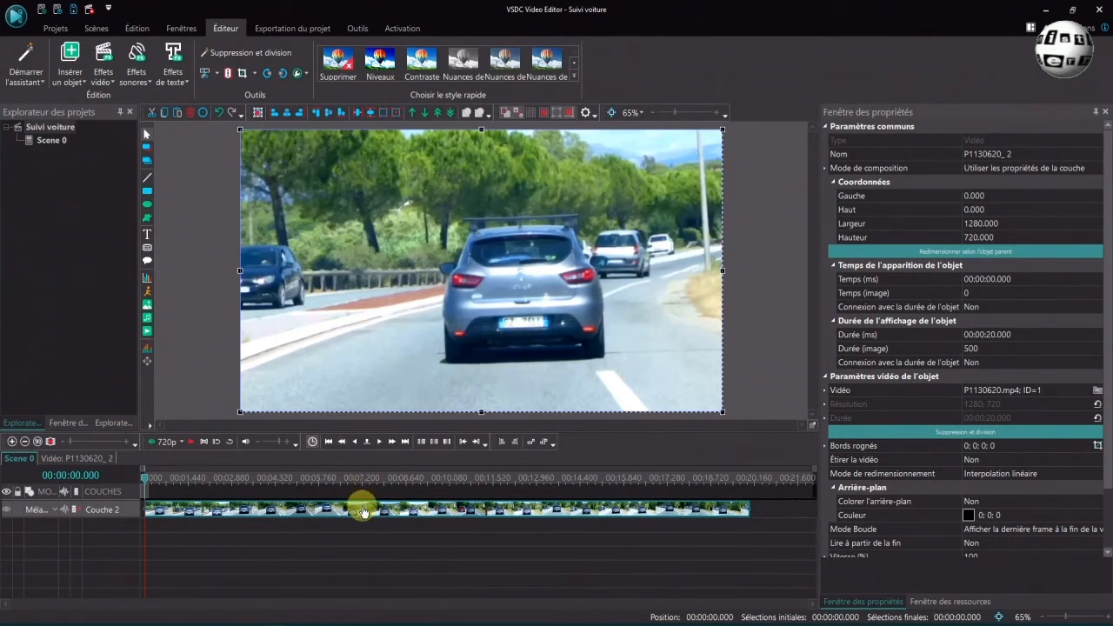
Create a movement map from the video clip on Couche 2 and save it as P1130620.mproj.
right_click(287, 512)
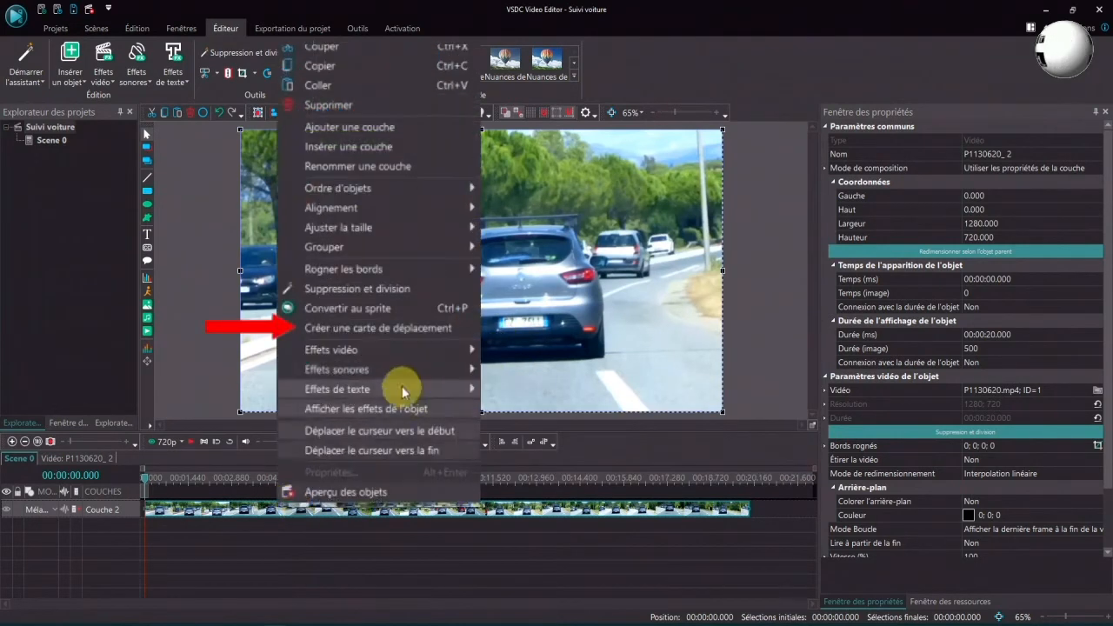
left_click(393, 330)
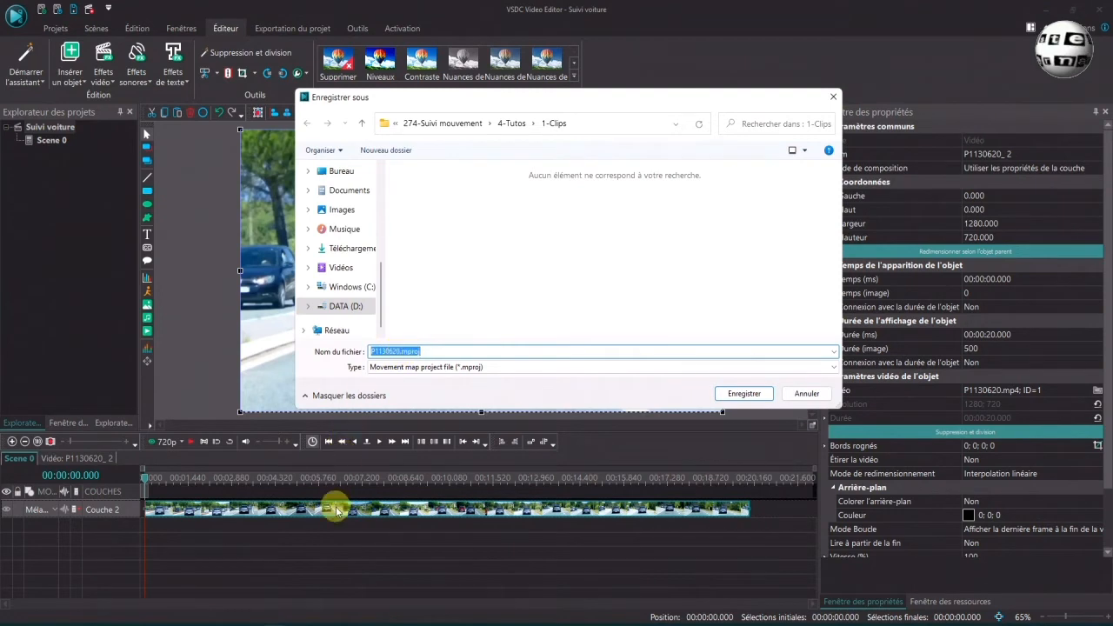
left_click(744, 393)
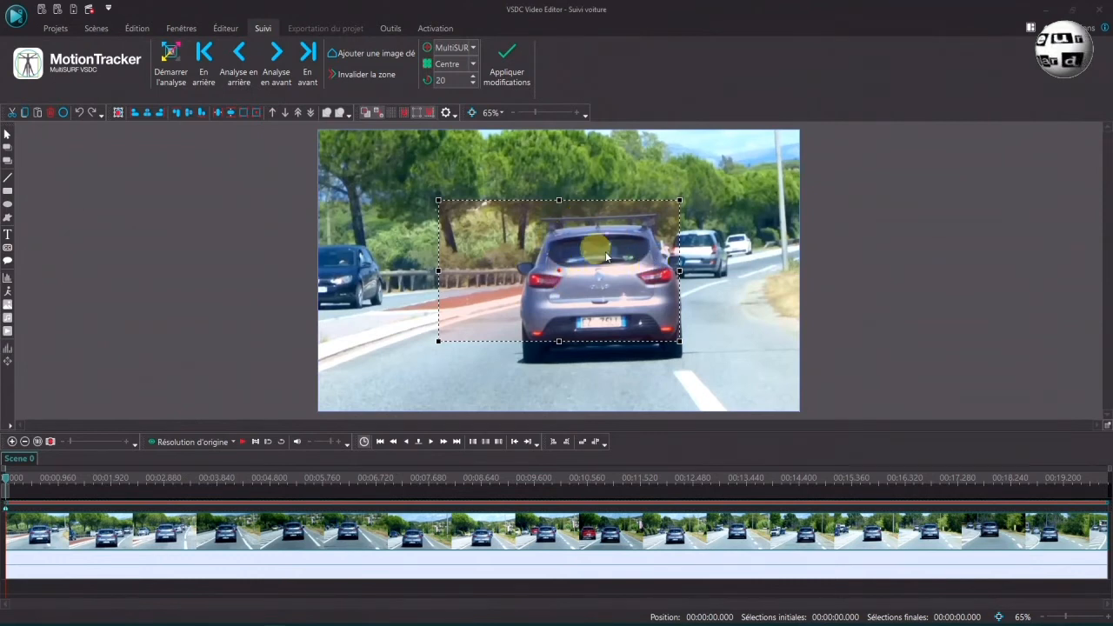
Resize the tracking area so that it closely frames the whole rear of the grey car ahead.
left_click(438, 201)
left_click_drag(438, 201, 516, 212)
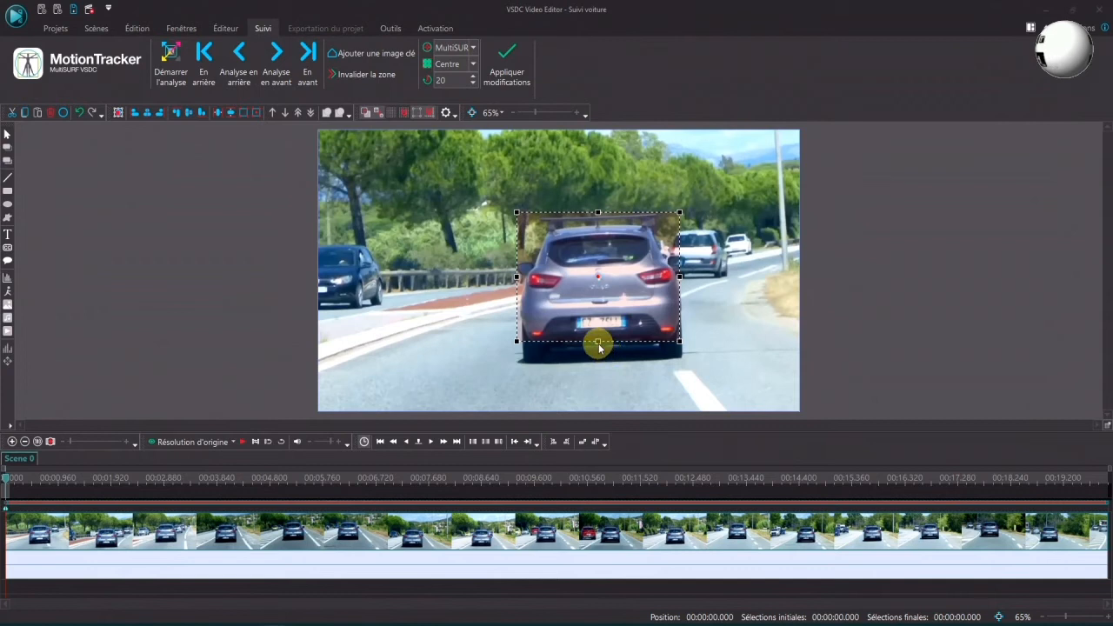
left_click_drag(598, 342, 598, 364)
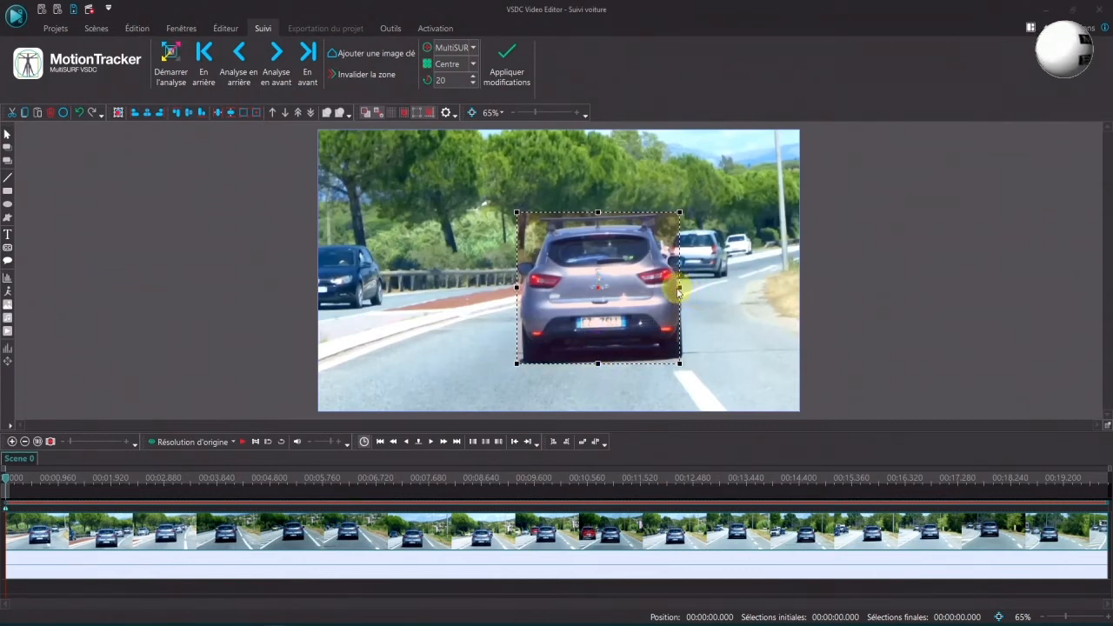
left_click_drag(679, 287, 686, 287)
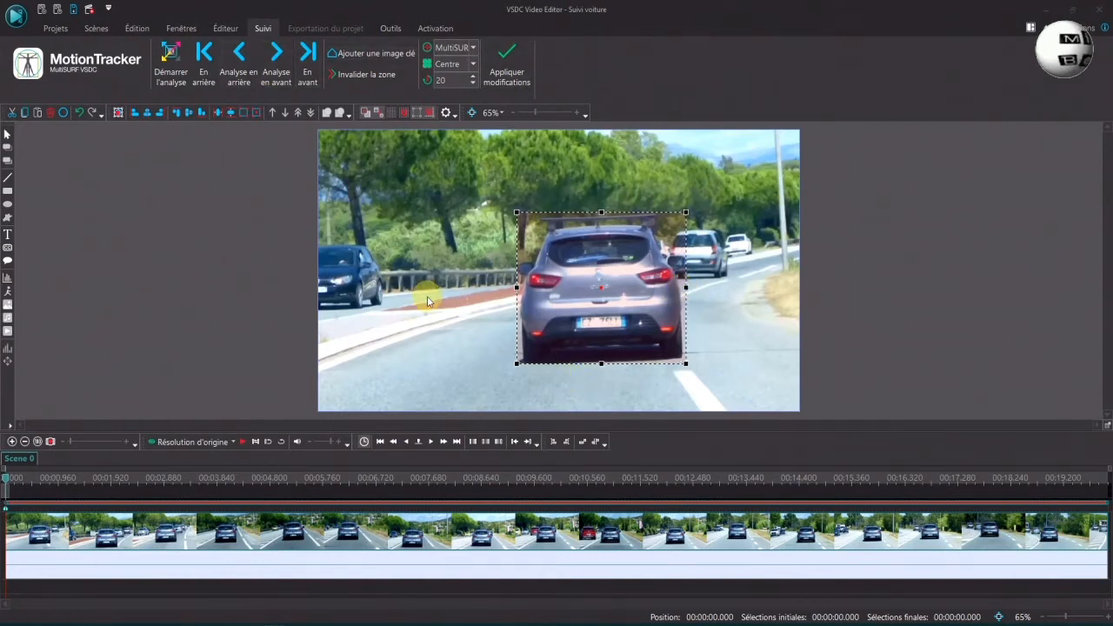
Run the motion analysis over the whole clip, apply the changes and save the tracking project.
left_click(170, 58)
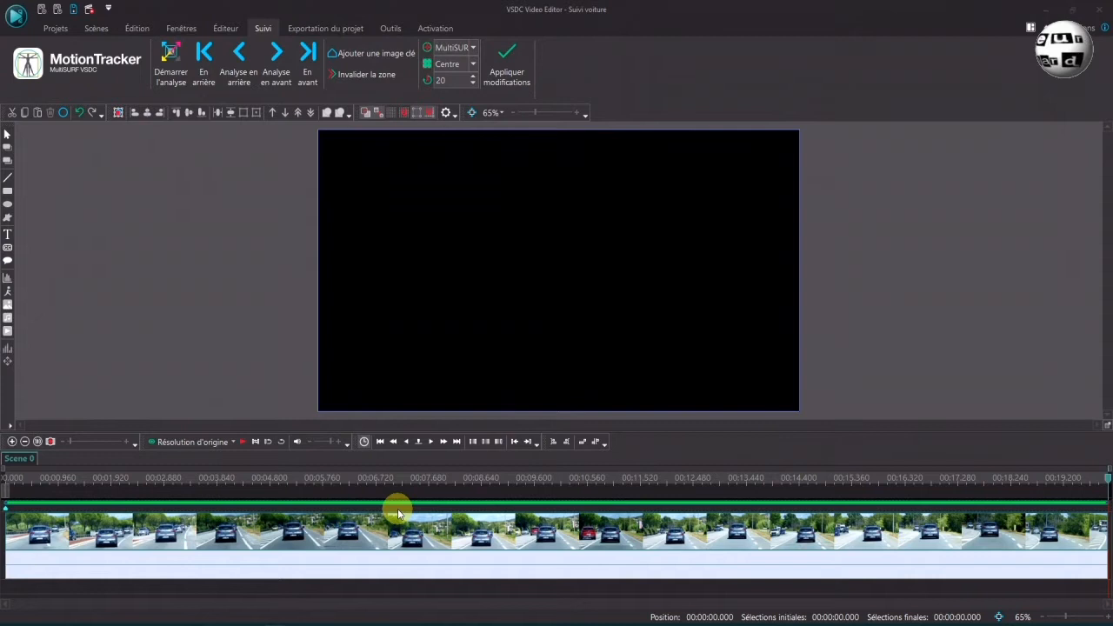
left_click(501, 59)
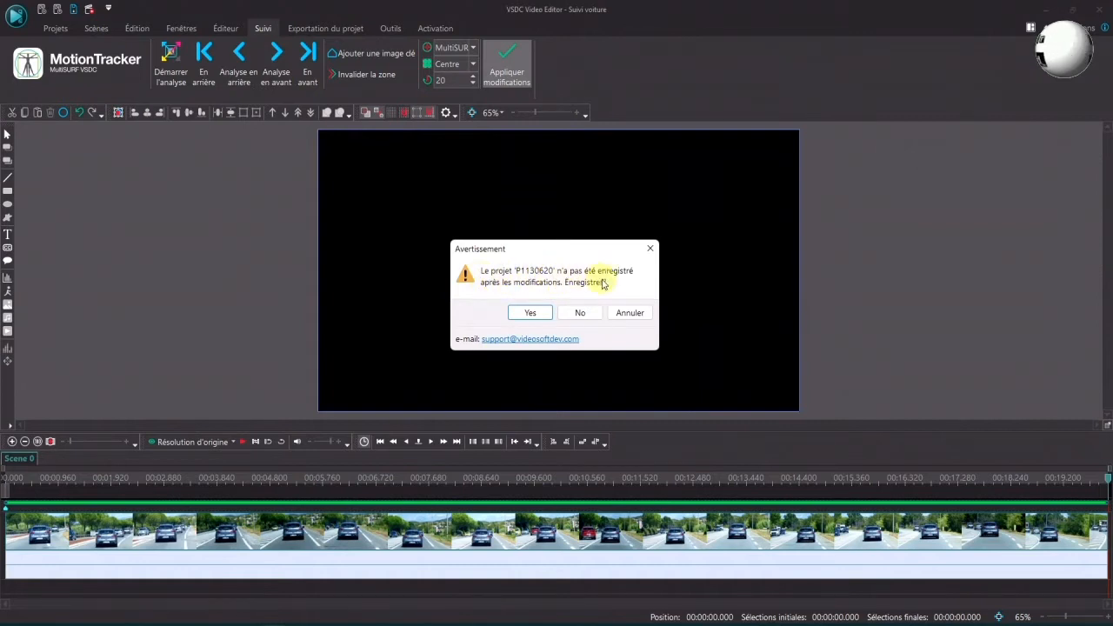
left_click(530, 313)
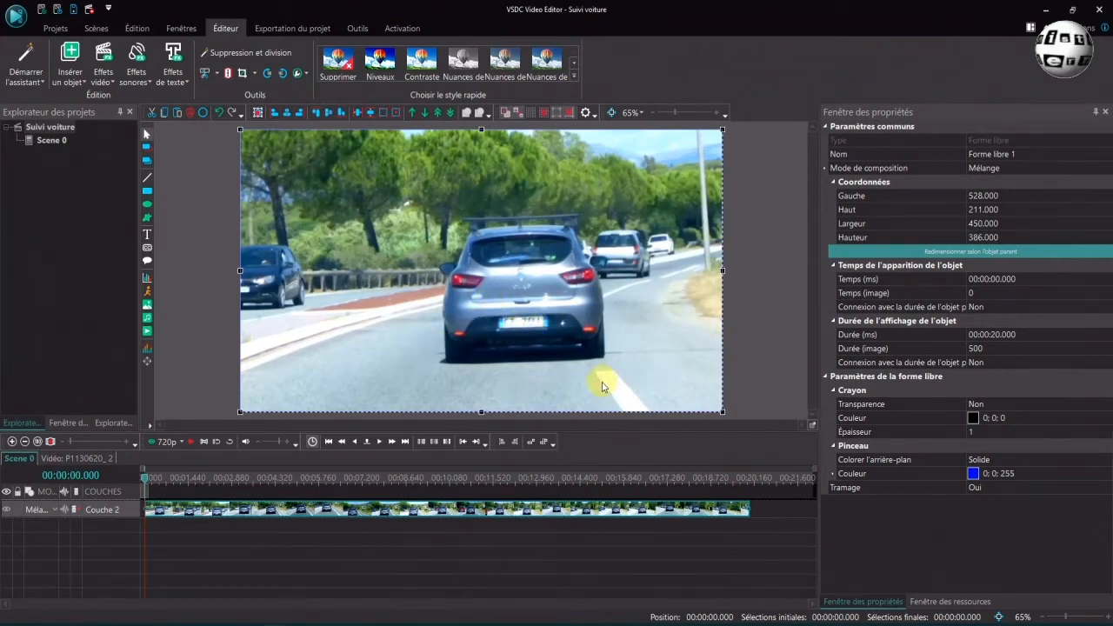
Draw a white rectangle about 163 by 59 pixels over the car's licence plate, on an added layer starting from the cursor position.
left_click(146, 193)
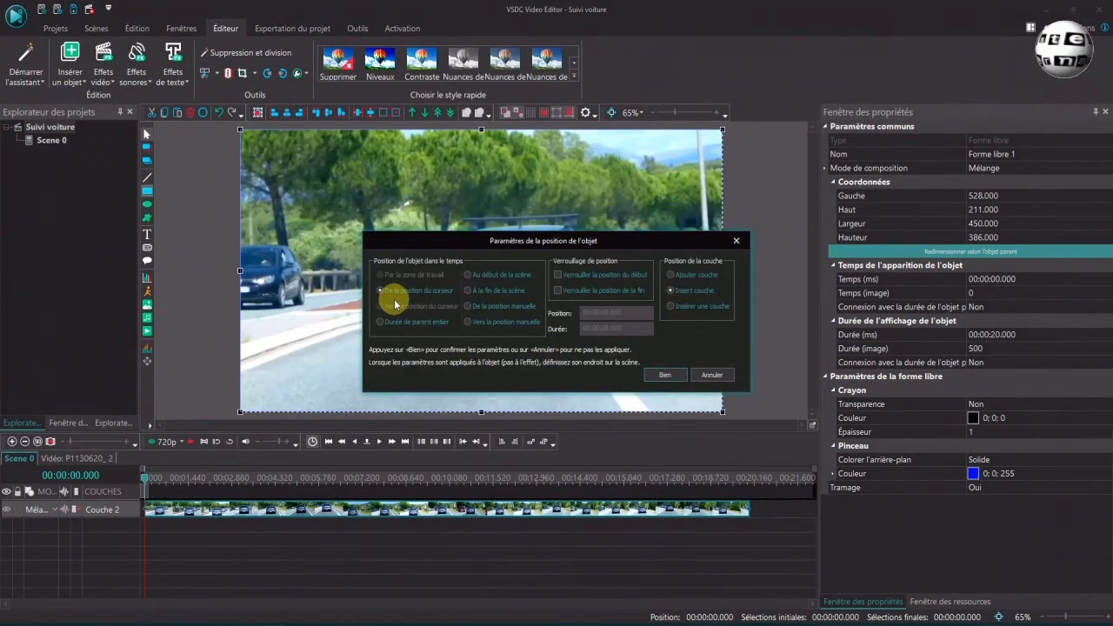
left_click(672, 275)
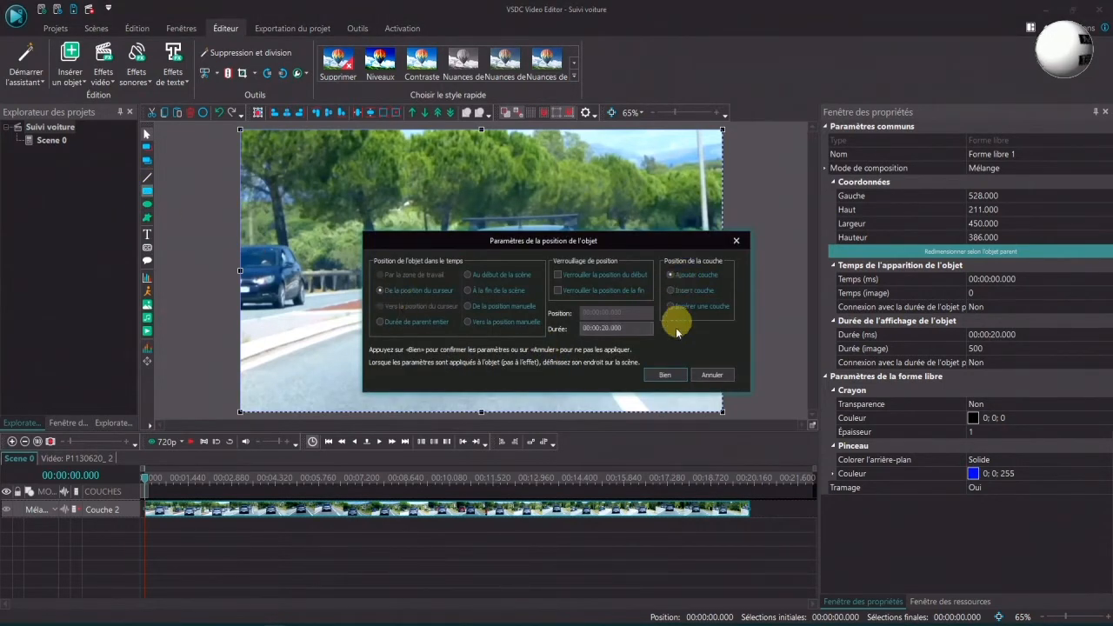
left_click(668, 375)
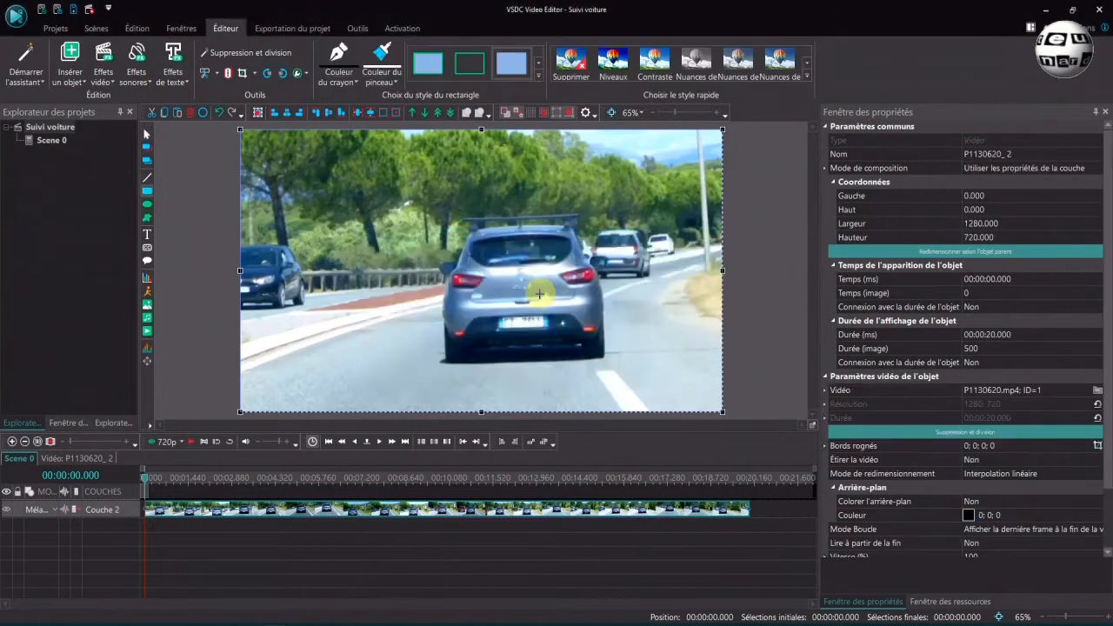
left_click_drag(495, 309, 557, 334)
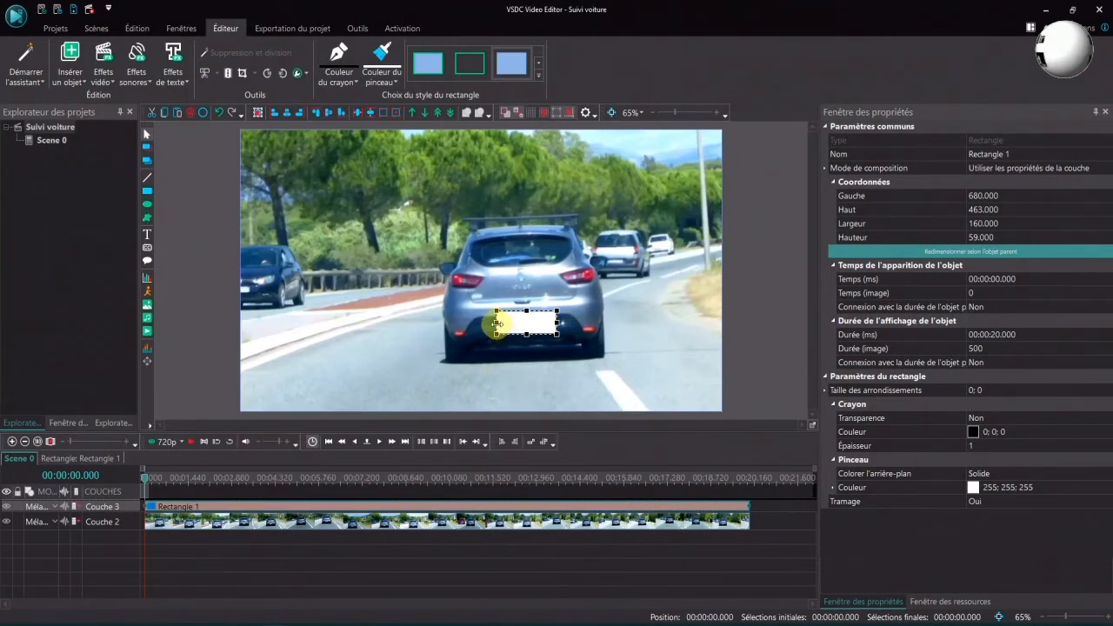
left_click_drag(497, 324, 497, 324)
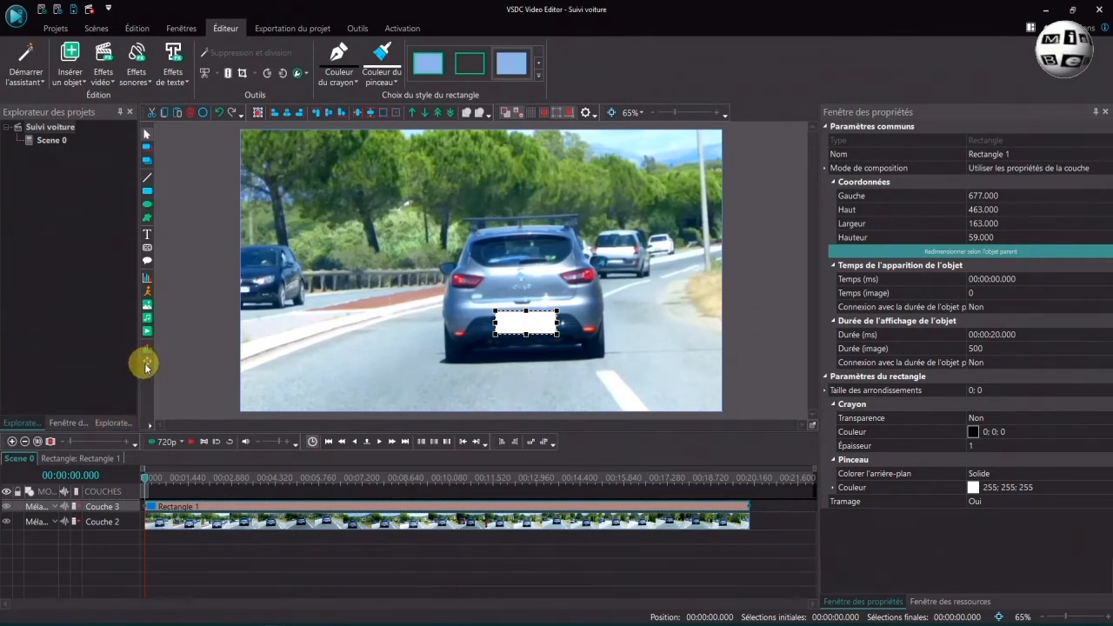
Insert the P1130620.mproj movement map inside the rectangle at the start of the scene, preview the tracking and return to the first frame.
left_click(71, 56)
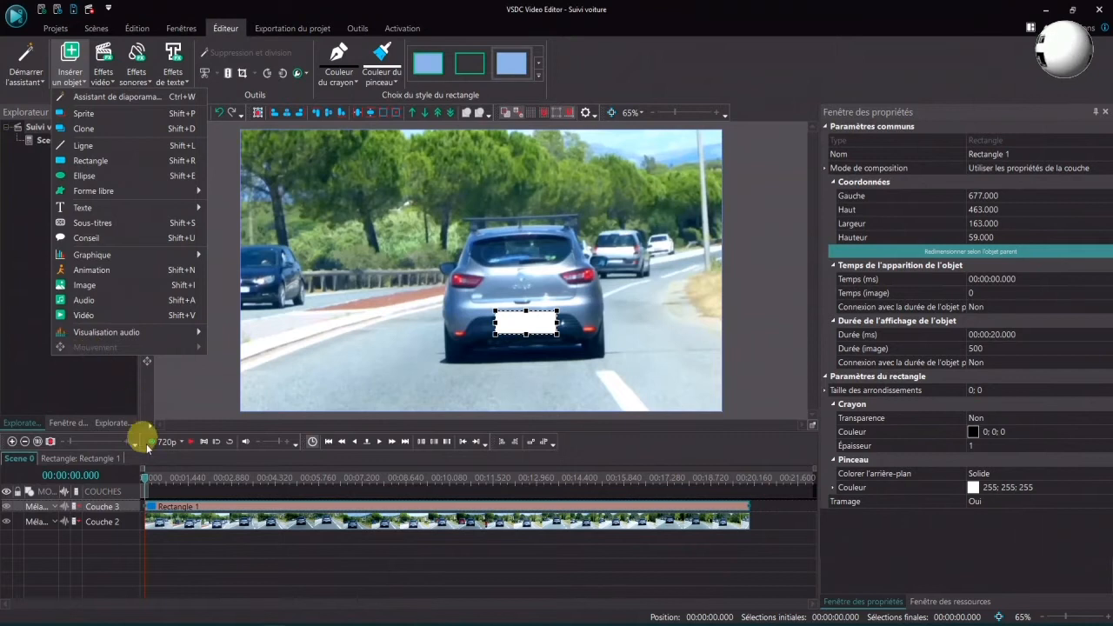
double_click(380, 509)
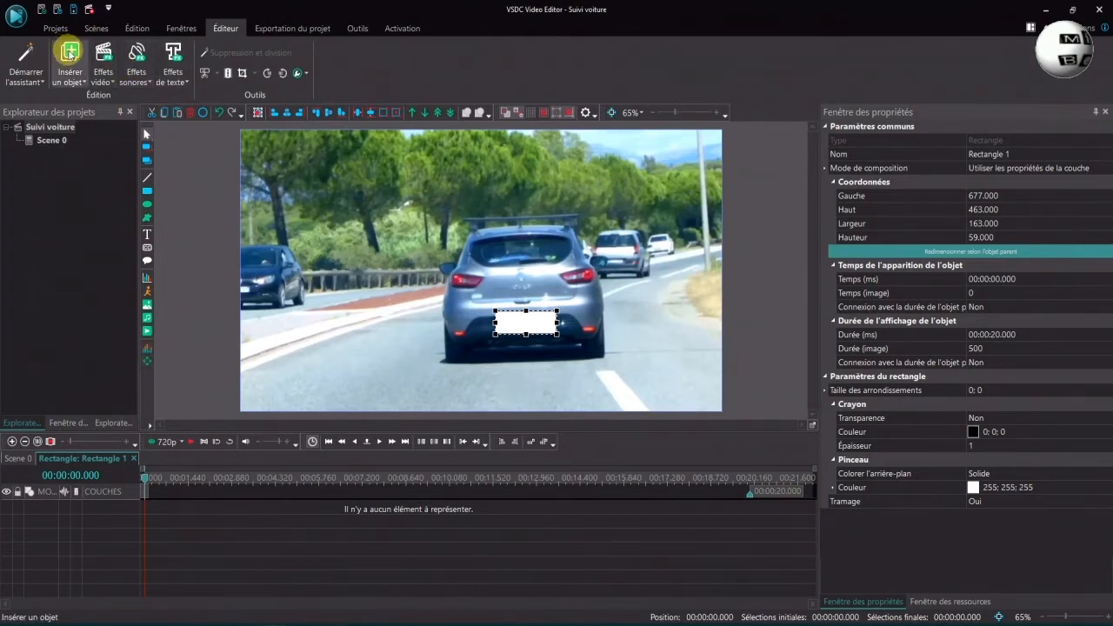
left_click(69, 52)
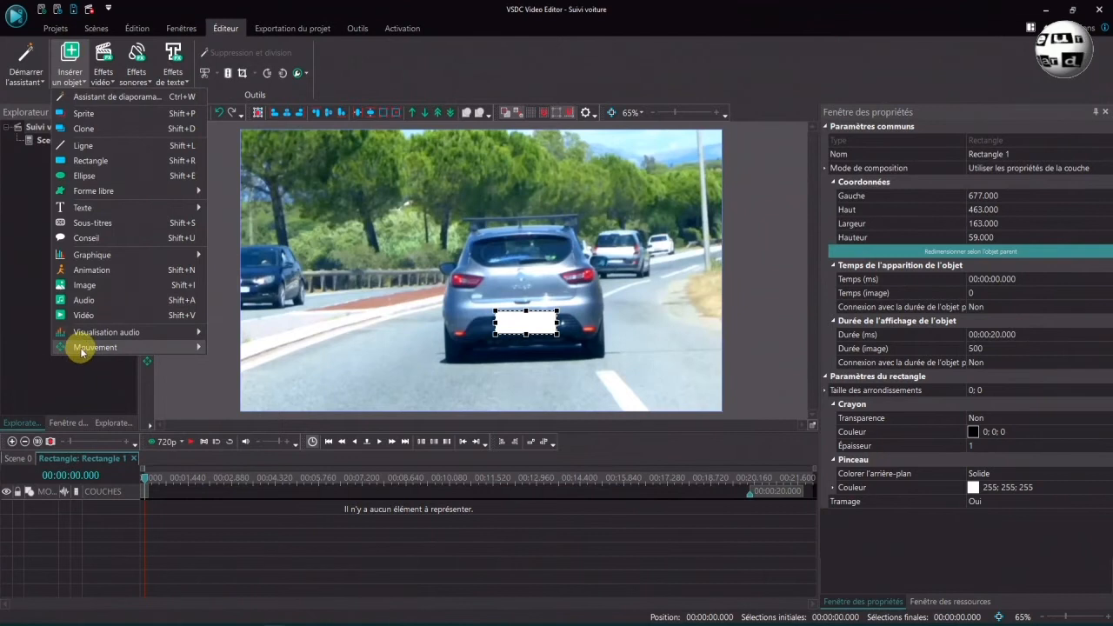
mouse_move(81, 350)
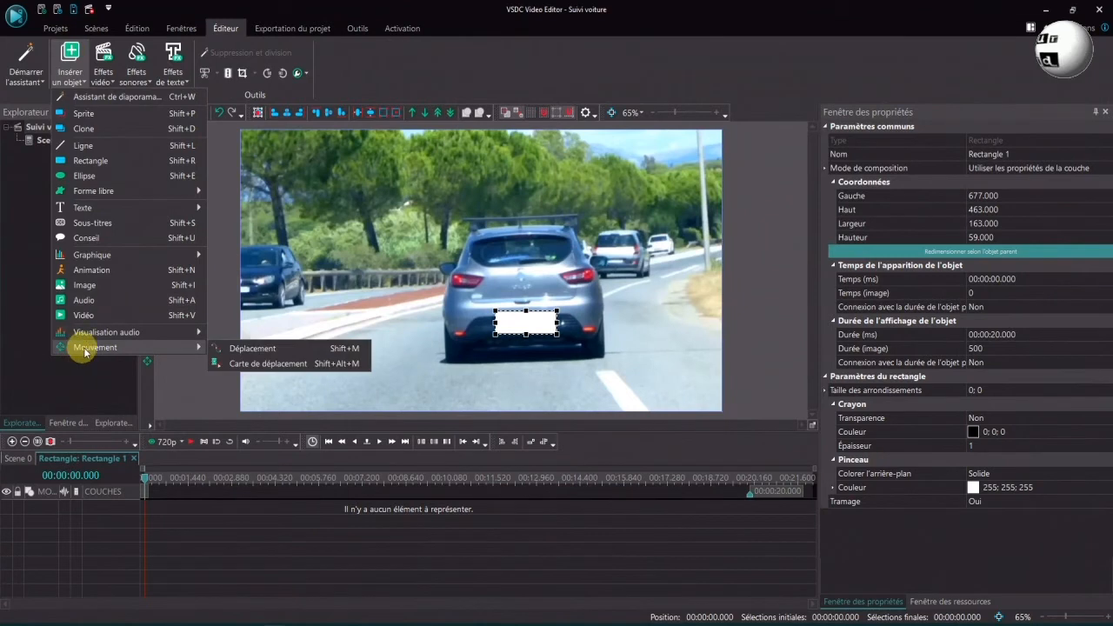
left_click(257, 364)
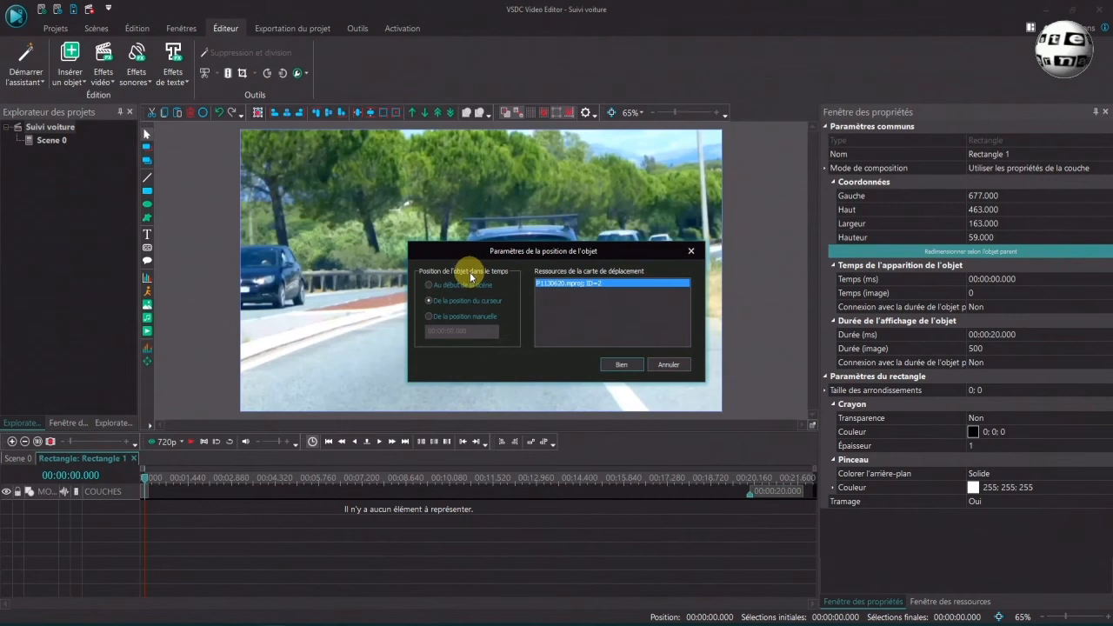
left_click(428, 285)
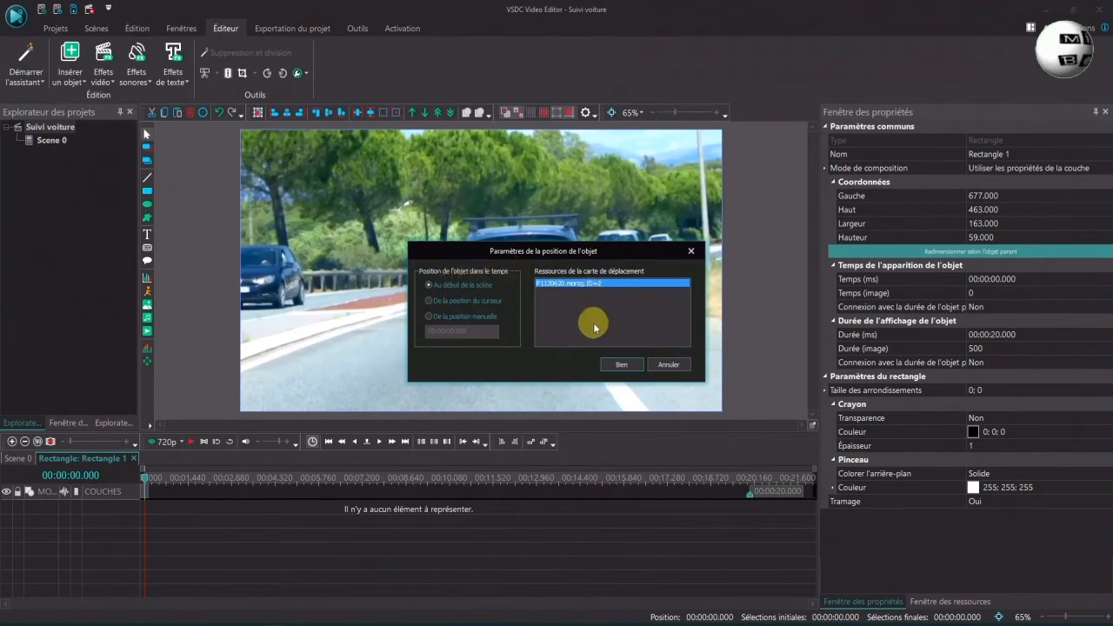
left_click(626, 366)
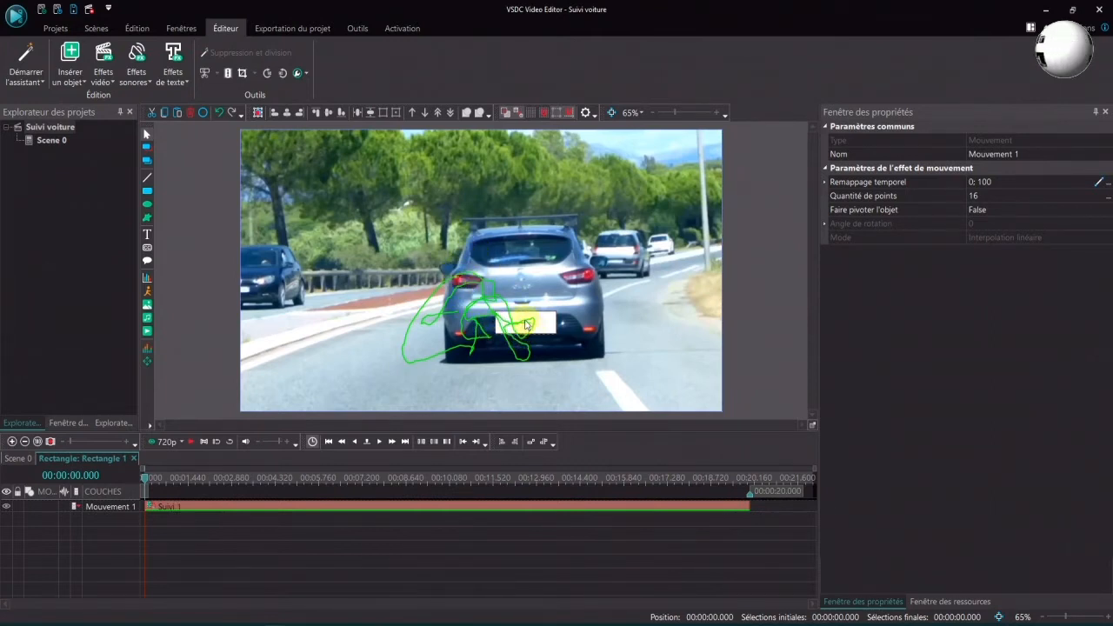
left_click(184, 444)
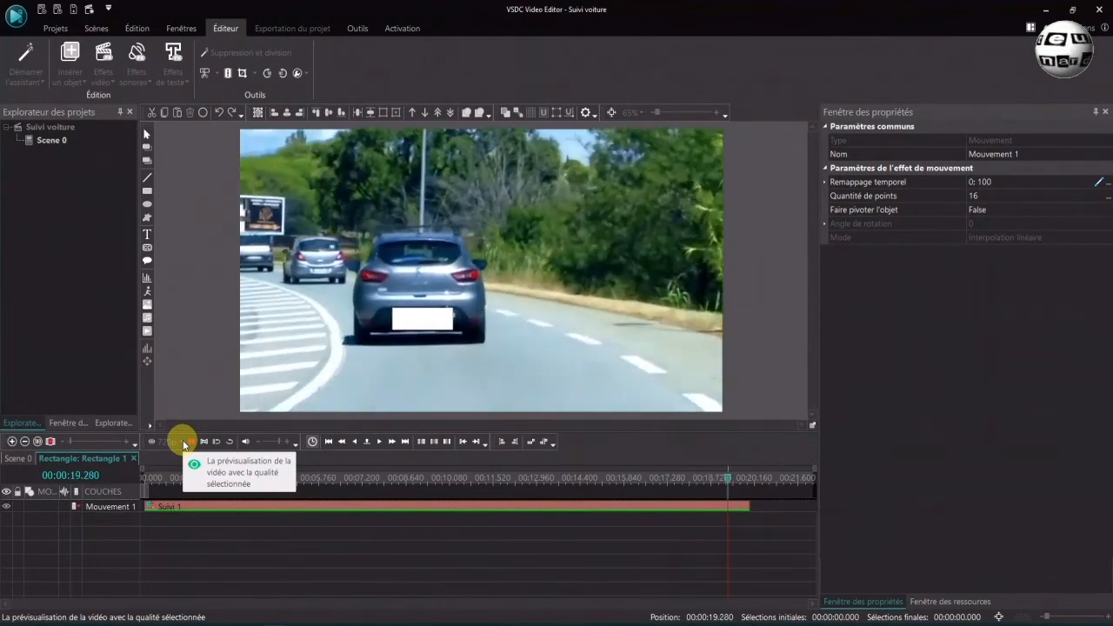
left_click(329, 442)
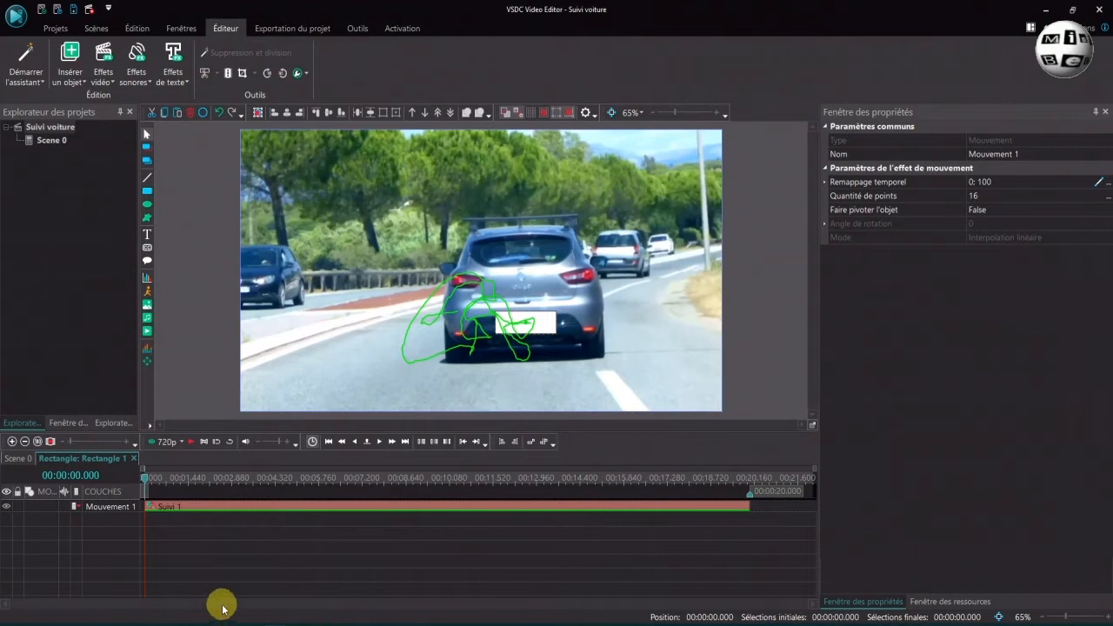
Return to Scene 0 and delete the white rectangle from the timeline.
left_click(18, 459)
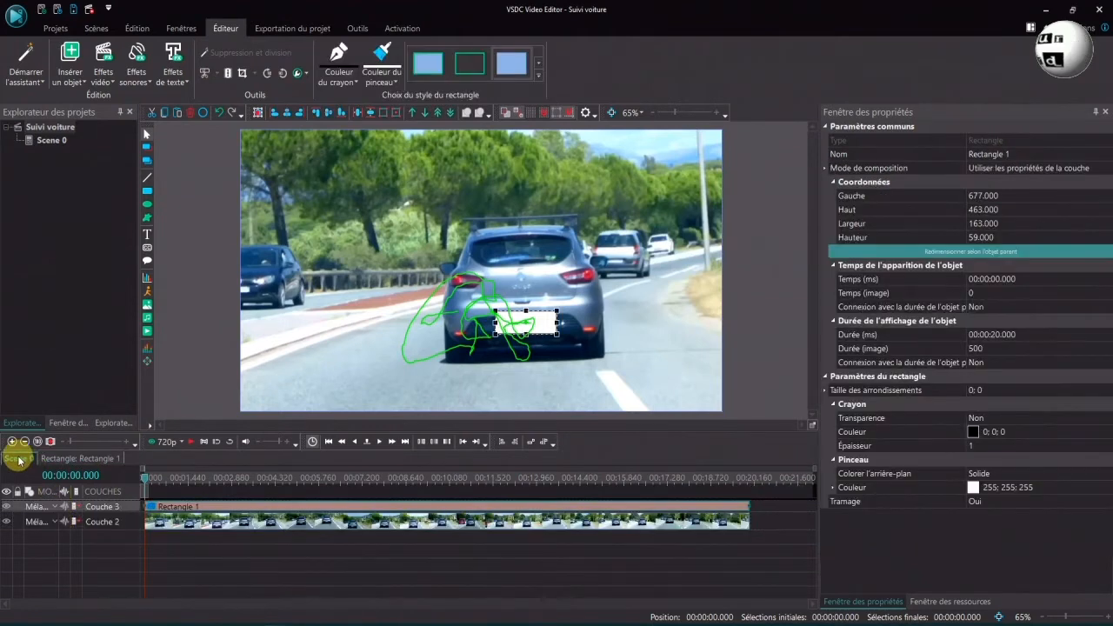
right_click(206, 510)
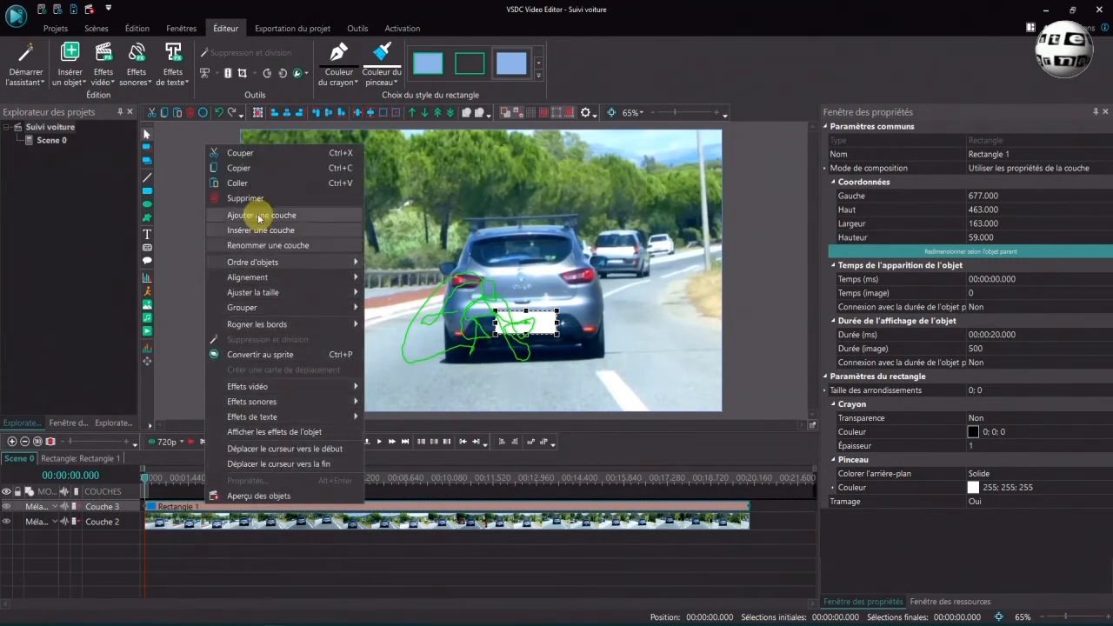
left_click(248, 198)
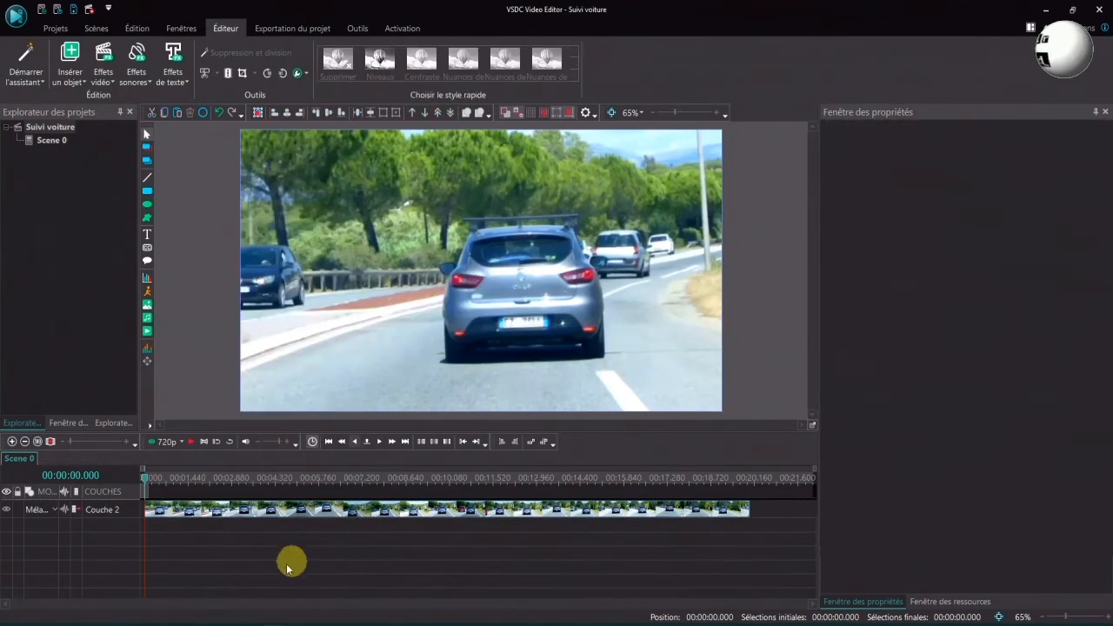
Apply a Gaussian blur filter to the video clip for the entire parent duration.
left_click(352, 509)
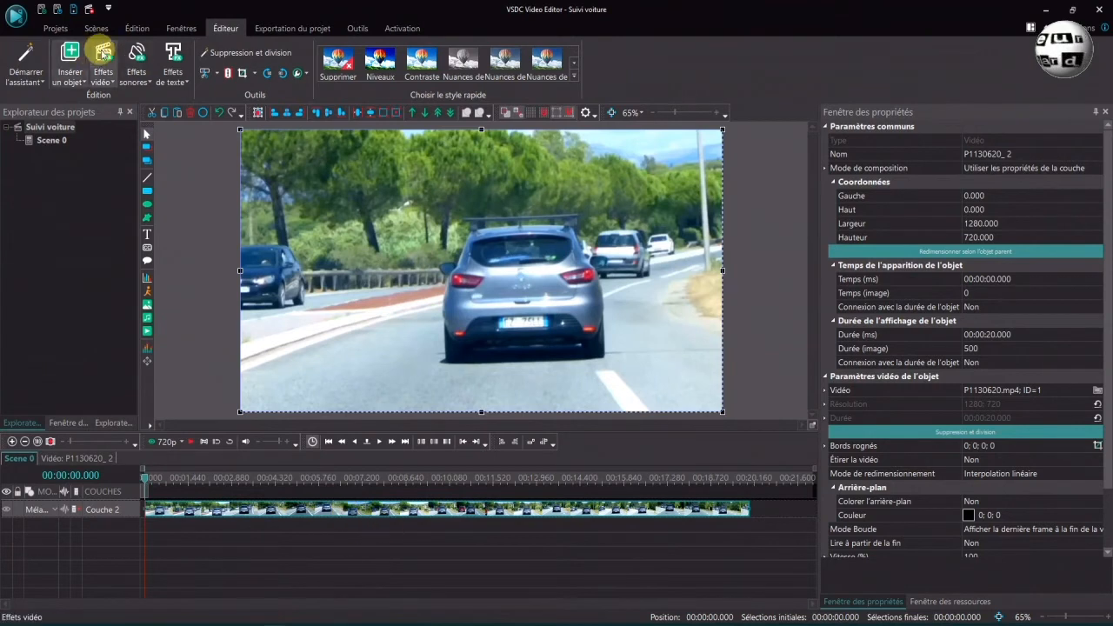
left_click(104, 59)
mouse_move(117, 129)
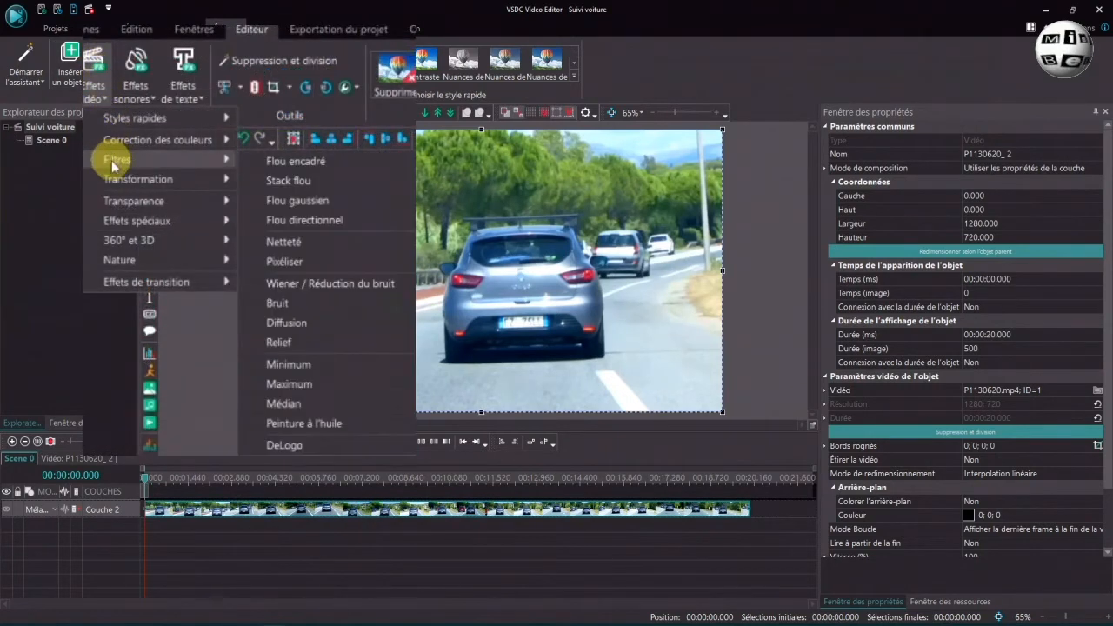
left_click(283, 202)
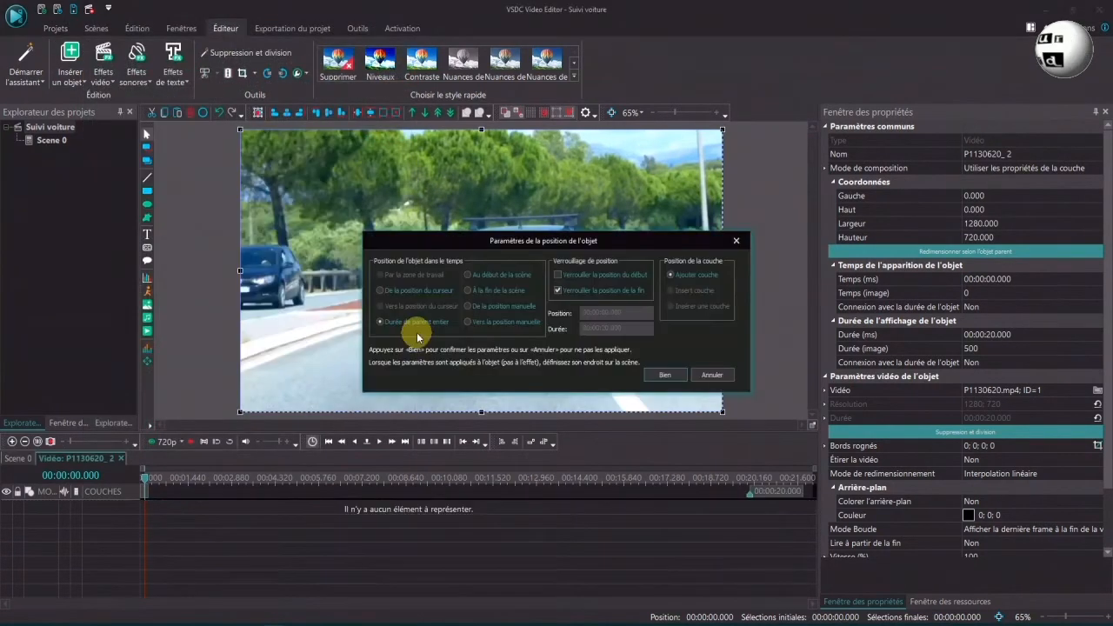
left_click(664, 375)
Set the blur level of the Gaussian blur effect to 6.
left_click(207, 512)
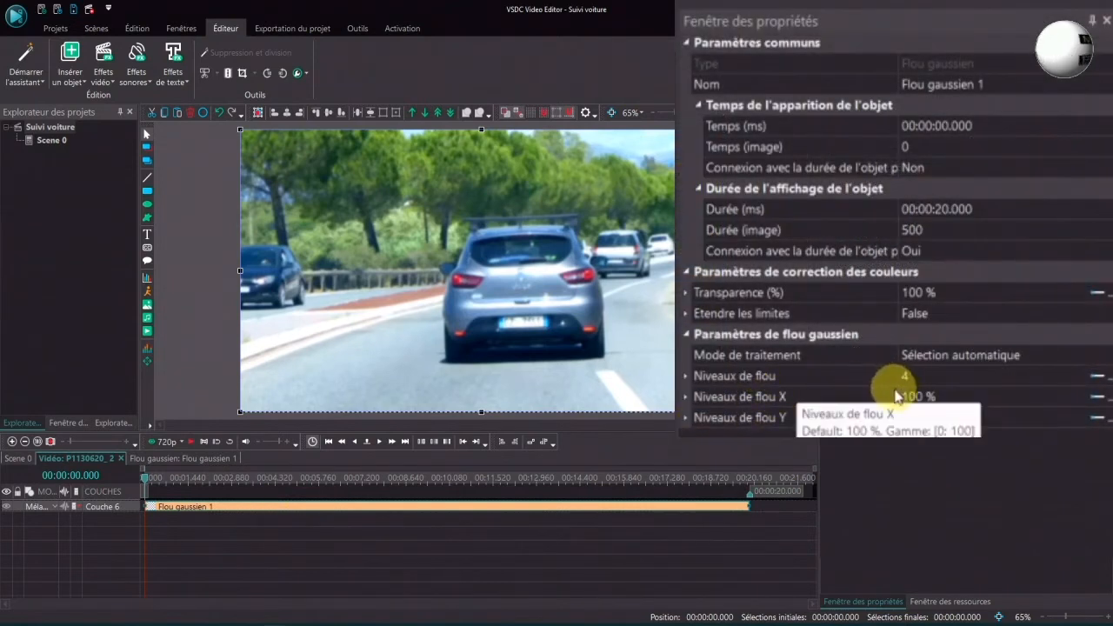
left_click(1082, 383)
left_click(1083, 373)
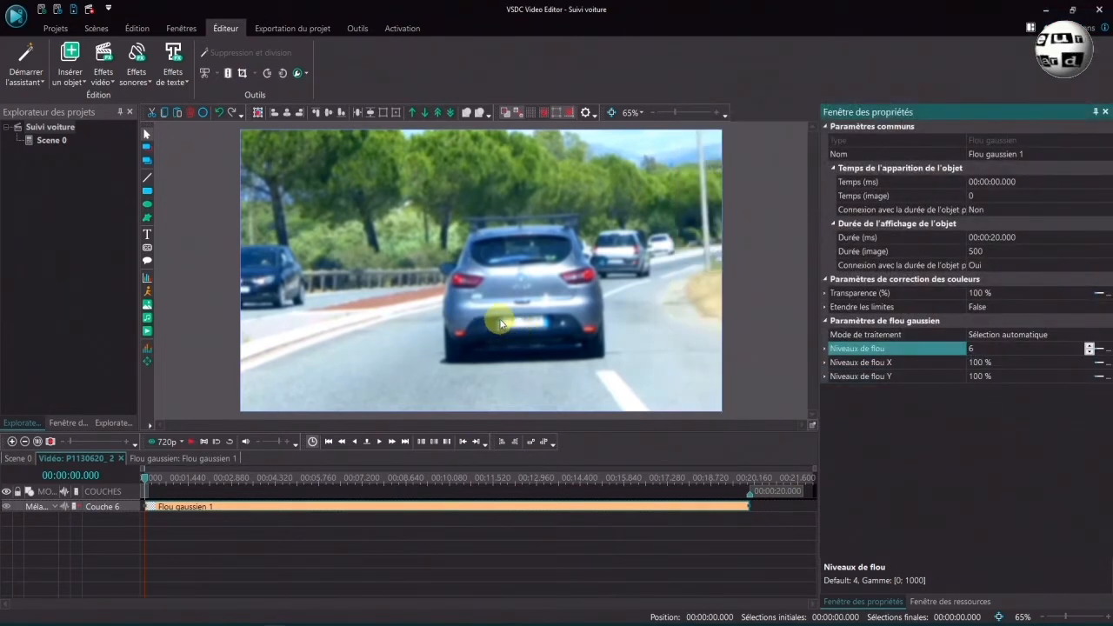
Inside the Gaussian blur, add a rectangle about 163 × 55 px over the licence plate, lasting the entire parent duration.
double_click(339, 510)
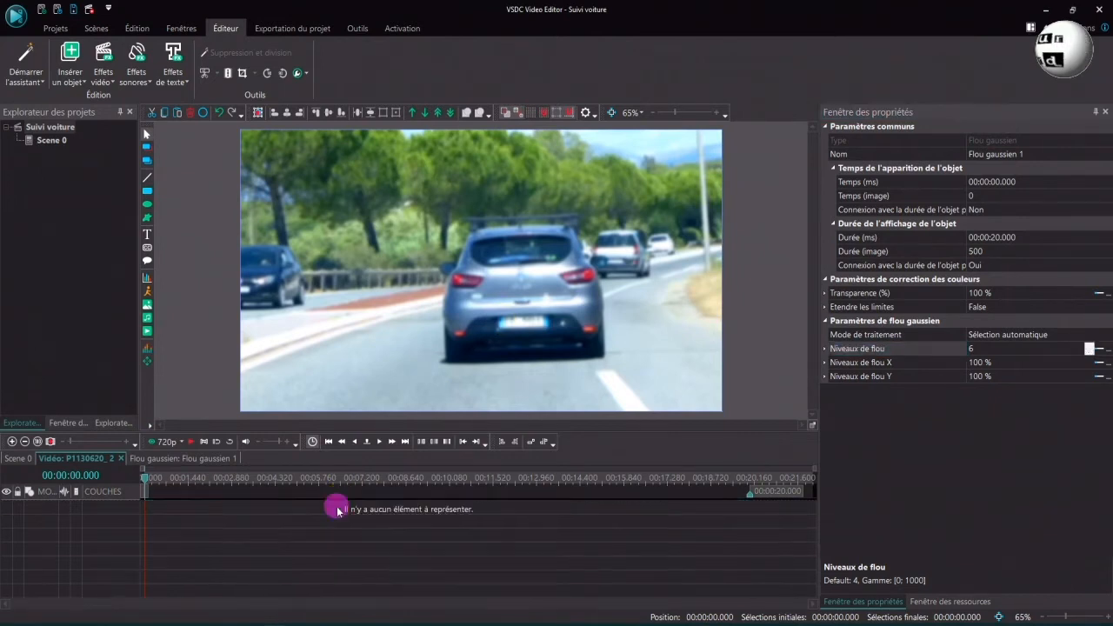
left_click(147, 190)
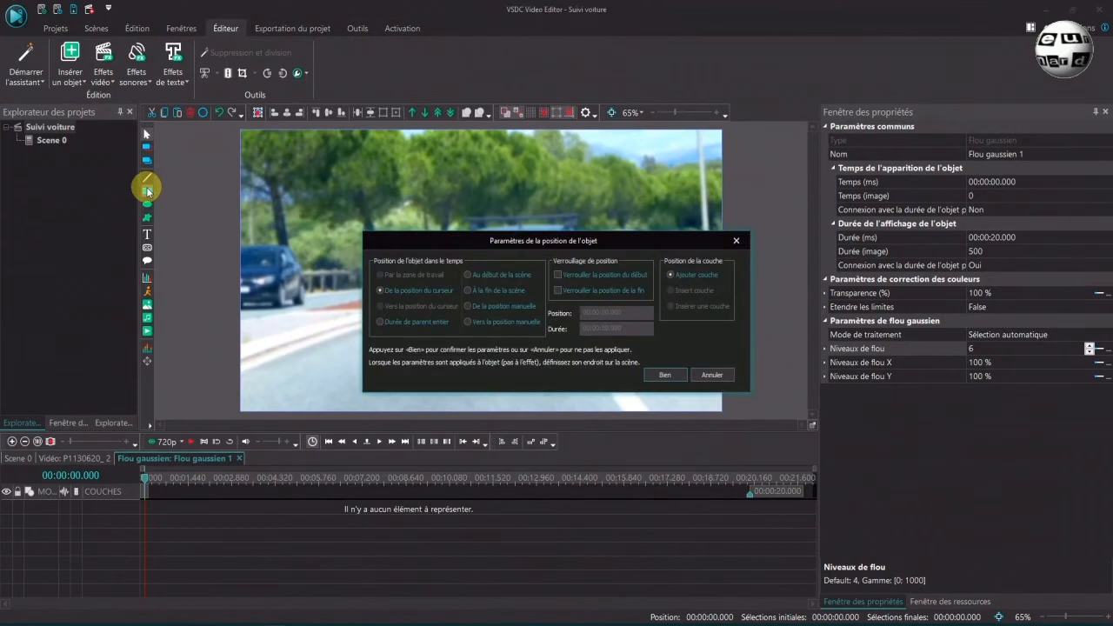
left_click(380, 323)
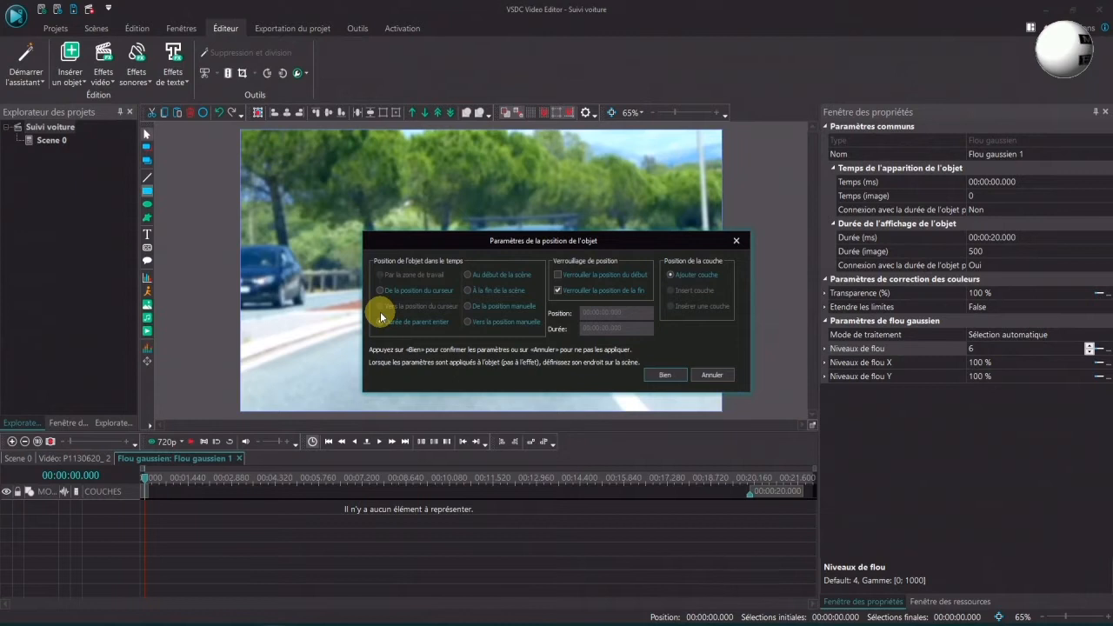
left_click(664, 375)
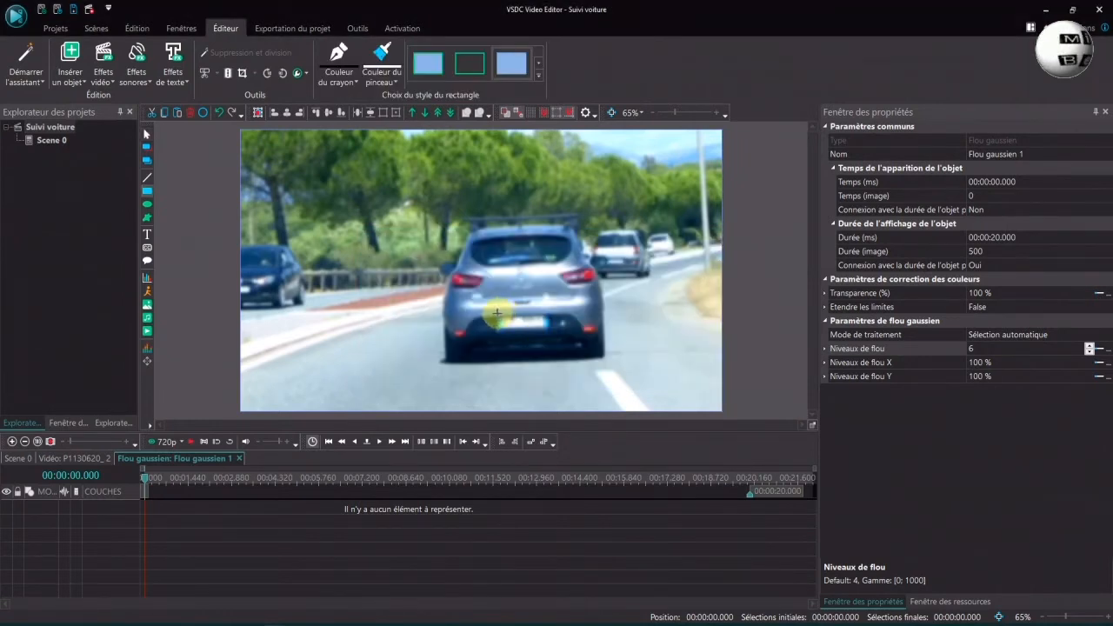
mouse_move(495, 311)
left_mouse_down()
mouse_move(520, 334)
mouse_move(553, 332)
mouse_move(491, 320)
left_mouse_up()
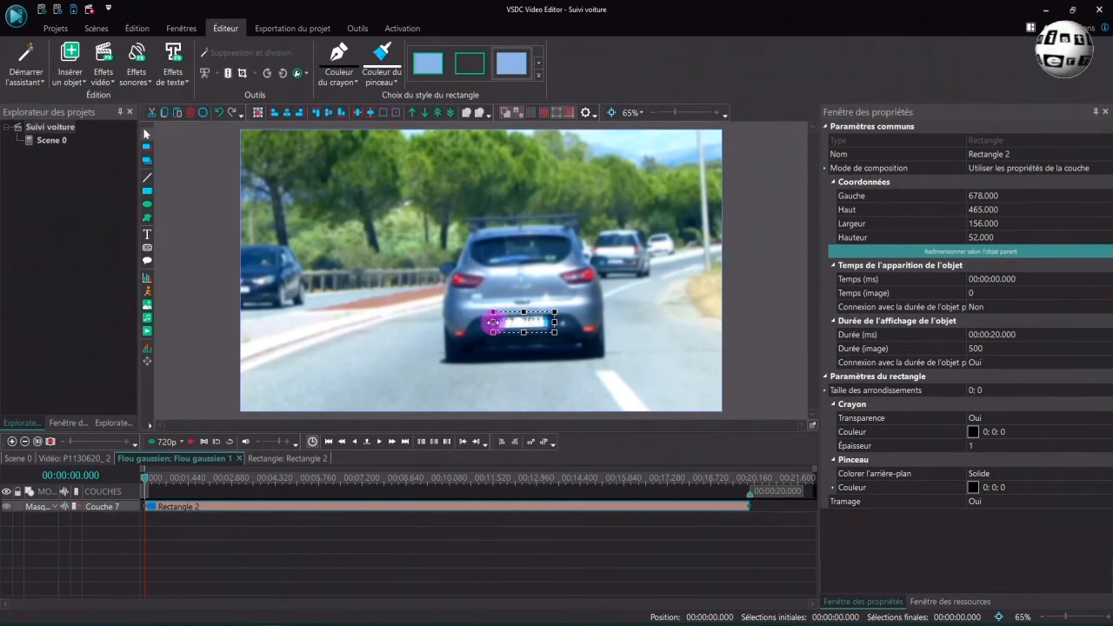
left_click(522, 311)
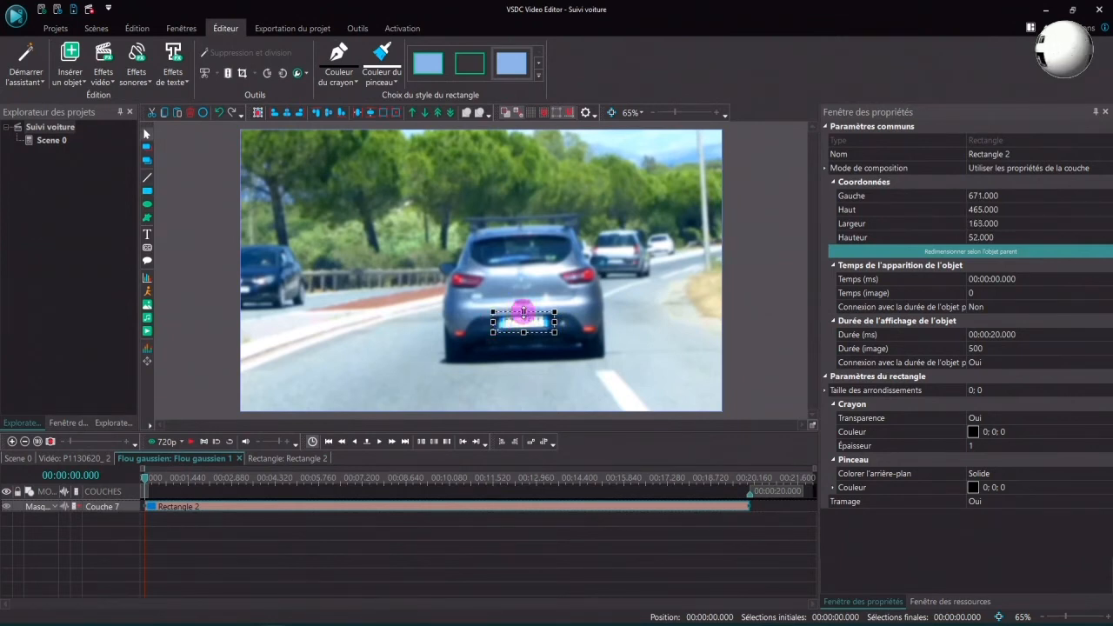
left_click_drag(523, 312, 522, 309)
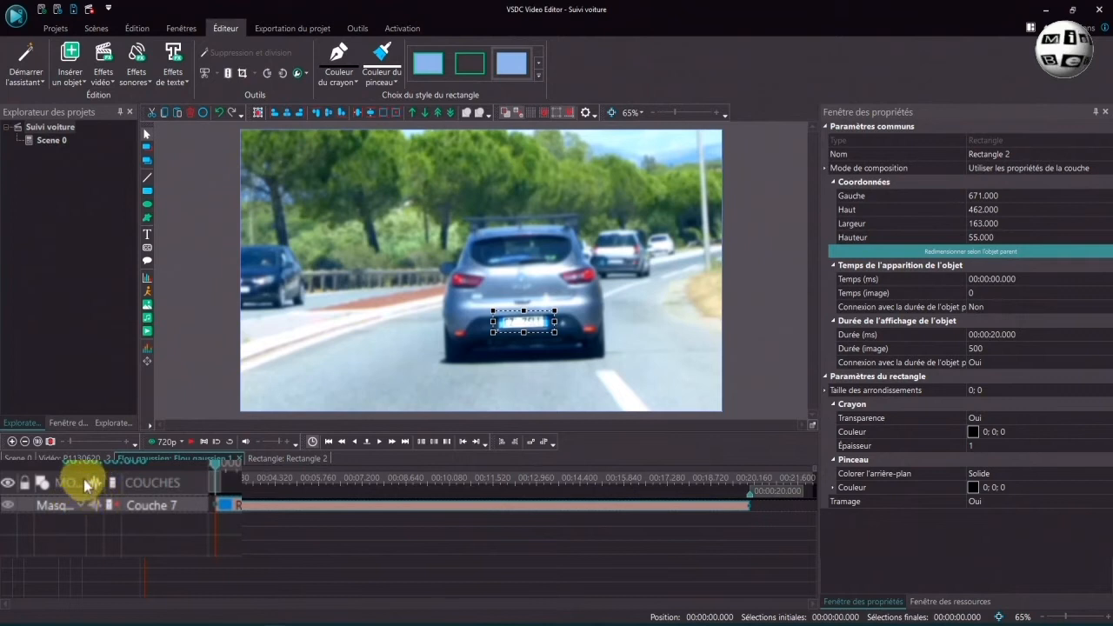
Set the composition mode of the rectangle's layer to Masque inversé.
left_click_drag(88, 481, 124, 481)
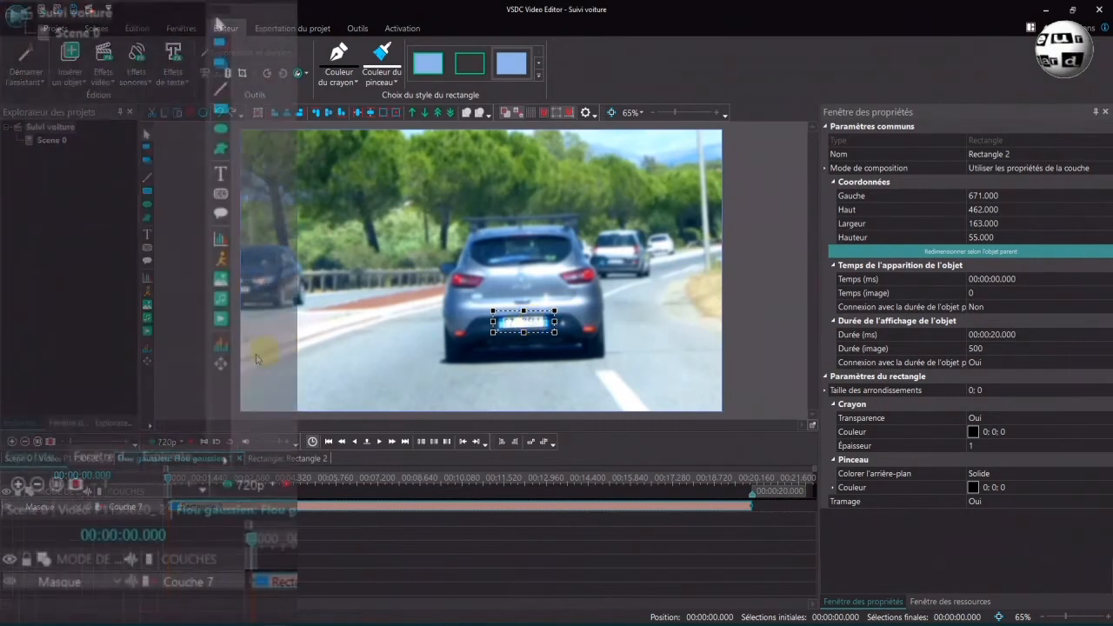
left_click(117, 585)
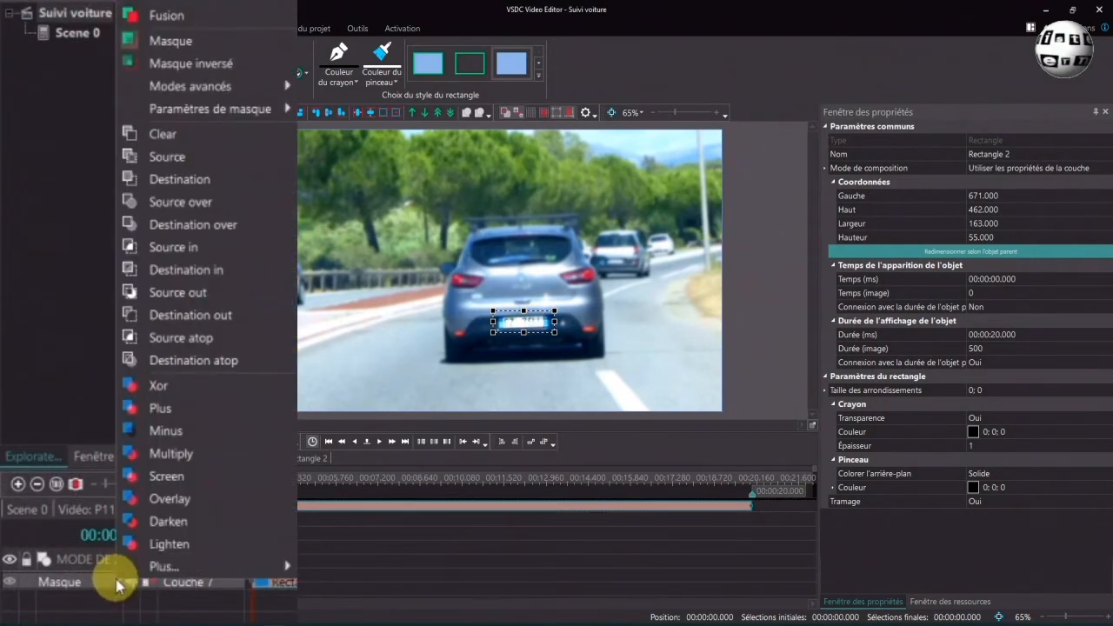
left_click(213, 65)
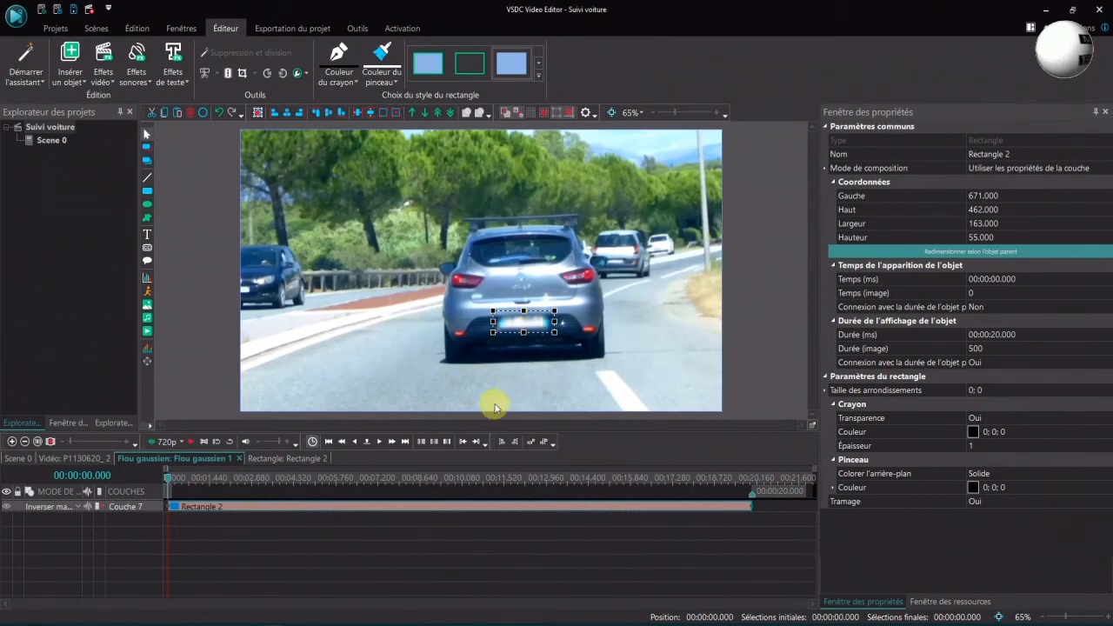
Return to the video clip's level and set the Gaussian blur's blur level to 15.
left_click(69, 463)
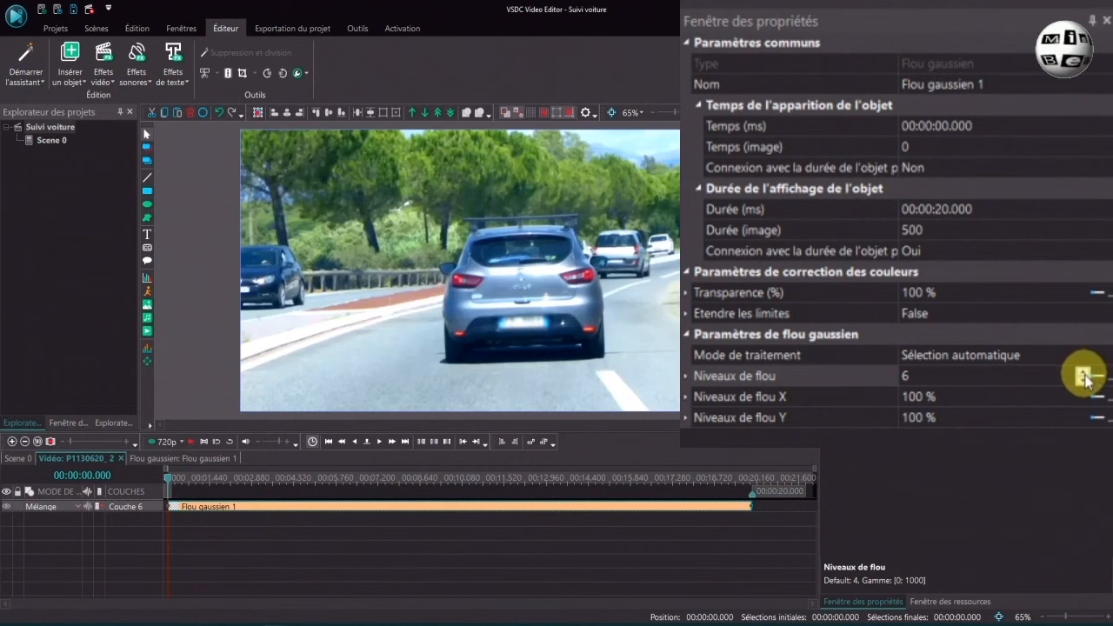
left_click(959, 374)
type("15")
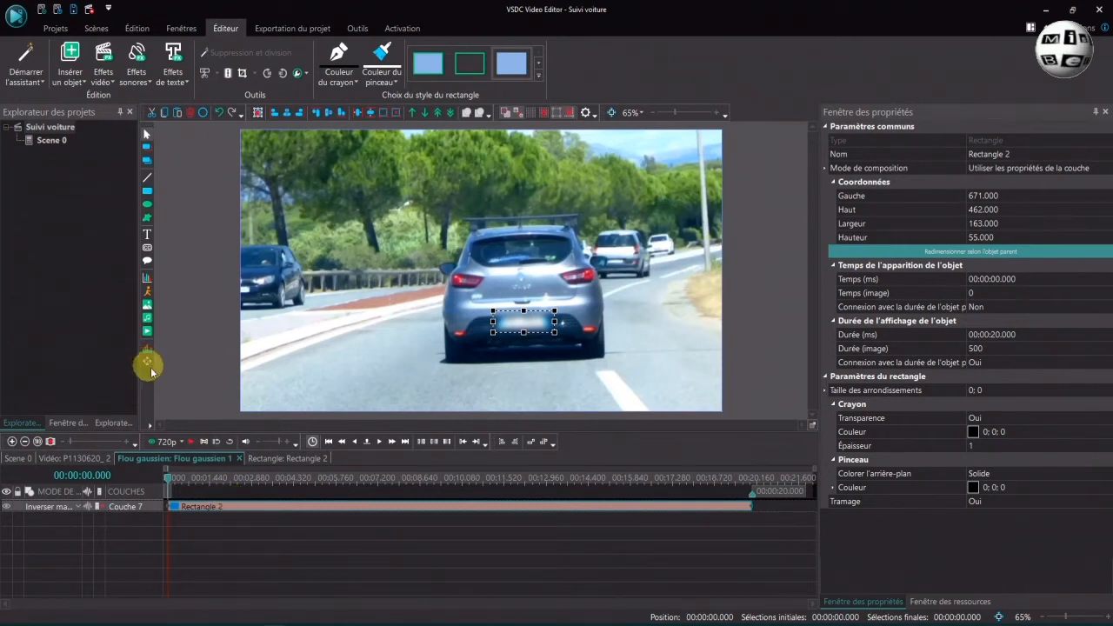
Insert the P1130620.mproj movement map inside the blur's mask rectangle at the start of the scene, and preview the result.
double_click(366, 506)
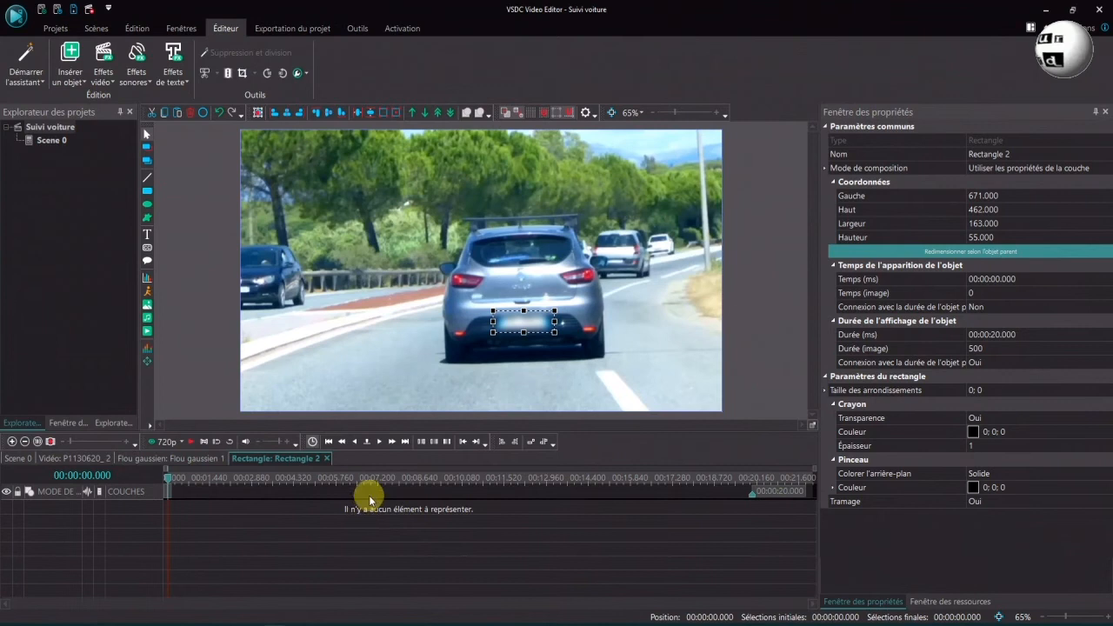
left_click(69, 58)
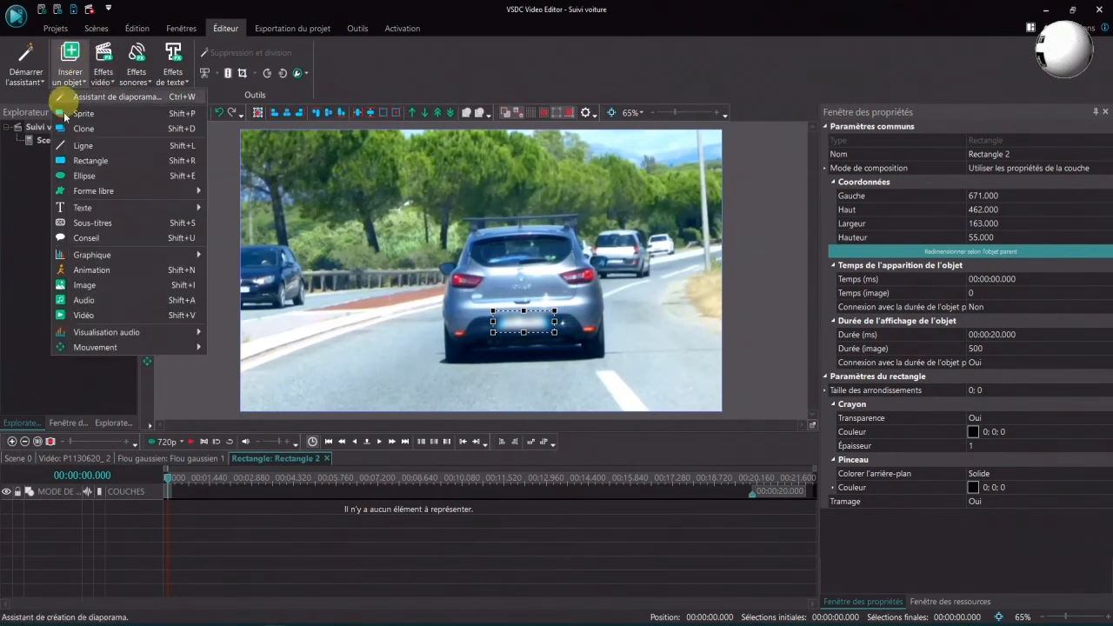
mouse_move(70, 347)
left_click(255, 365)
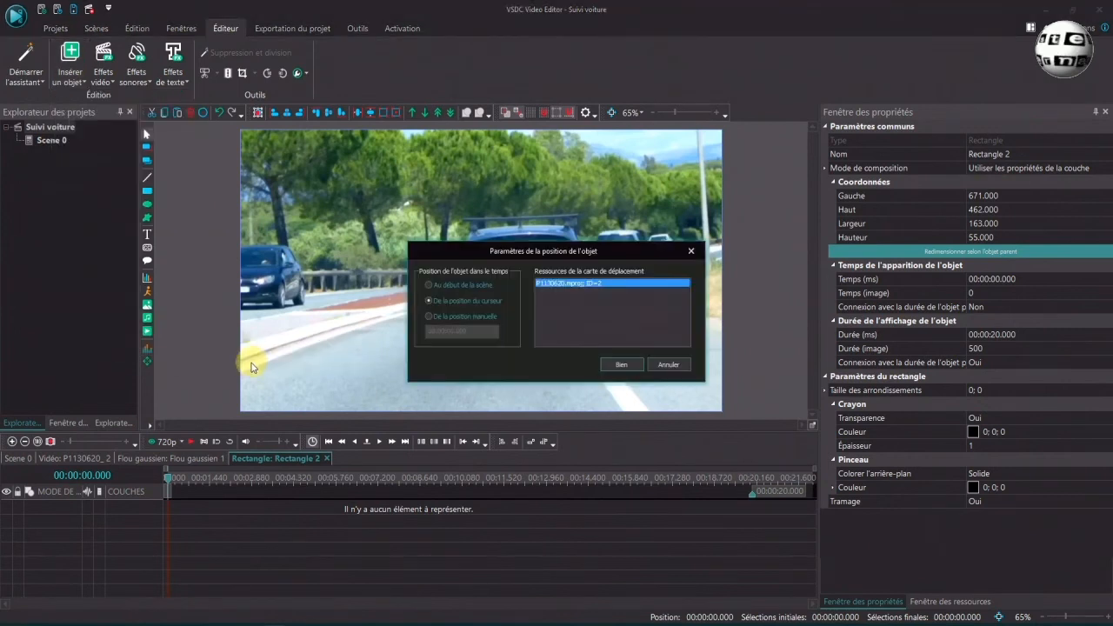
left_click(428, 284)
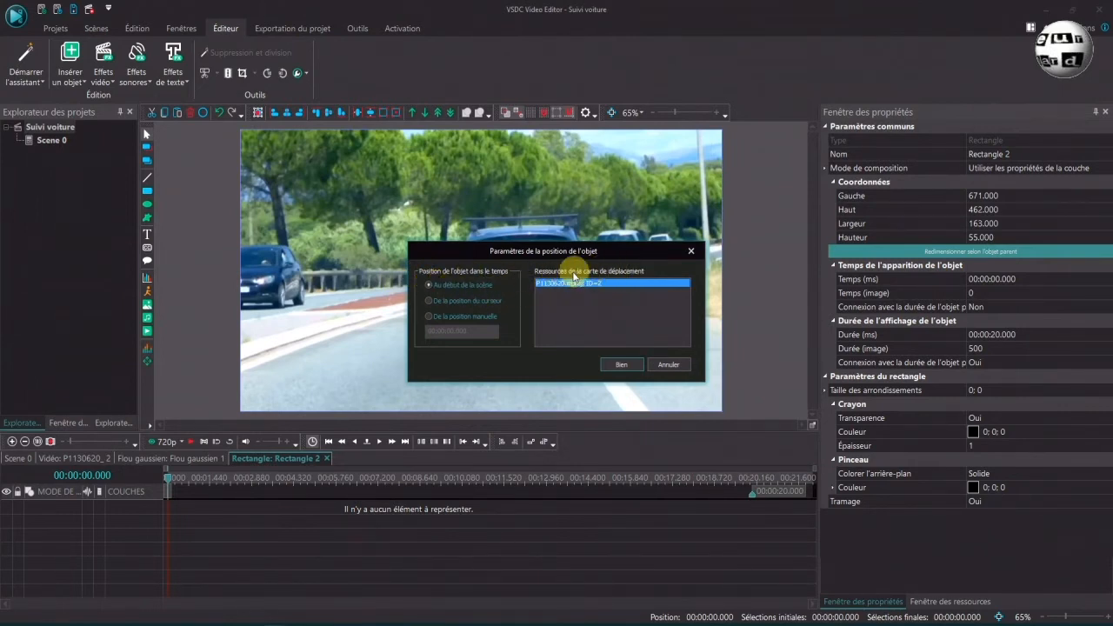
left_click(613, 365)
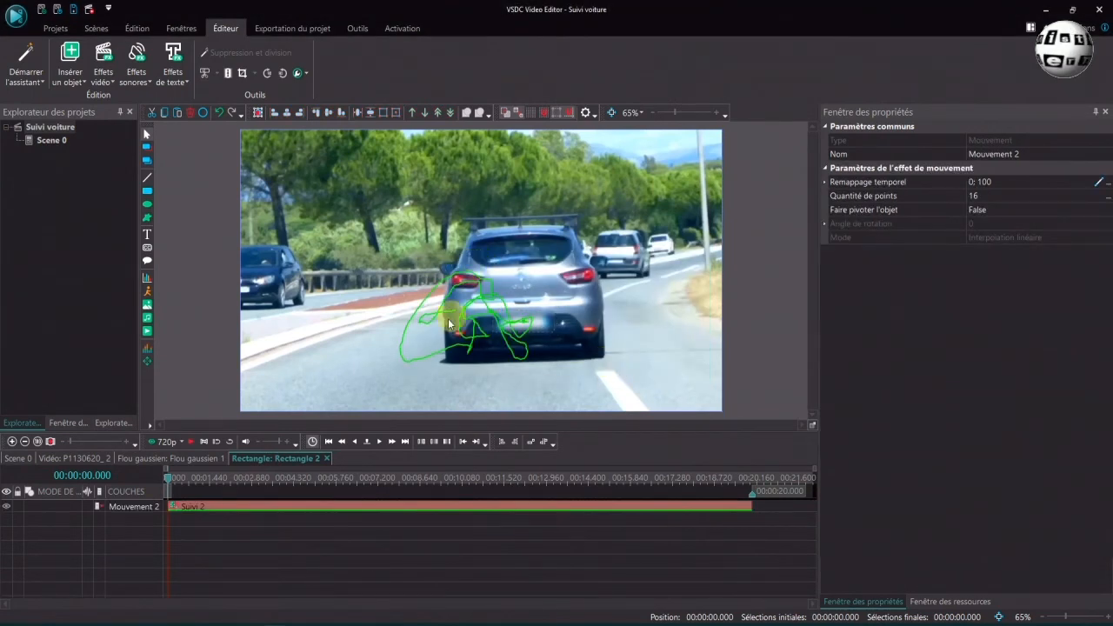
left_click(165, 443)
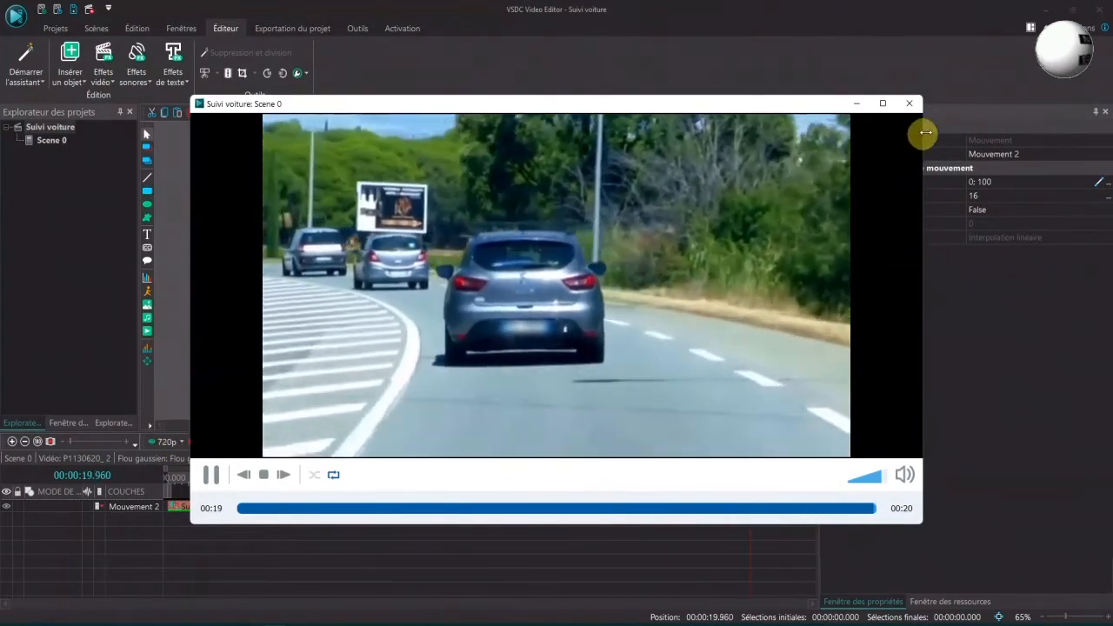
left_click(908, 103)
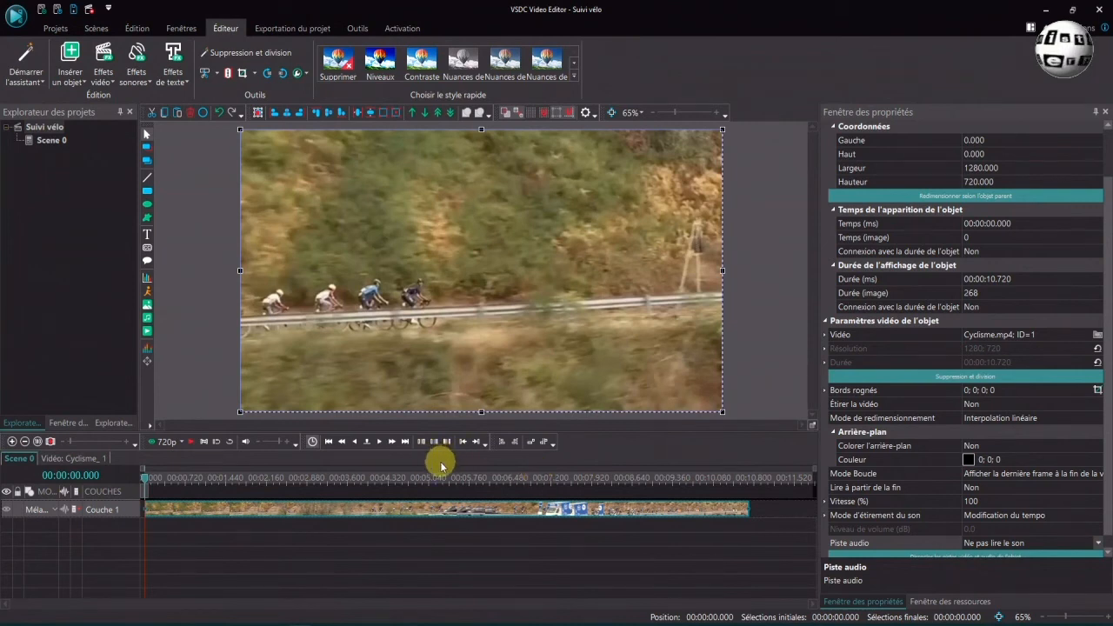
Look through the cycling clip in the Suivi vélo project, return to its start and create a movement map saved as Cyclisme in 1-Clips.
left_click(286, 481)
left_click_drag(286, 481, 319, 477)
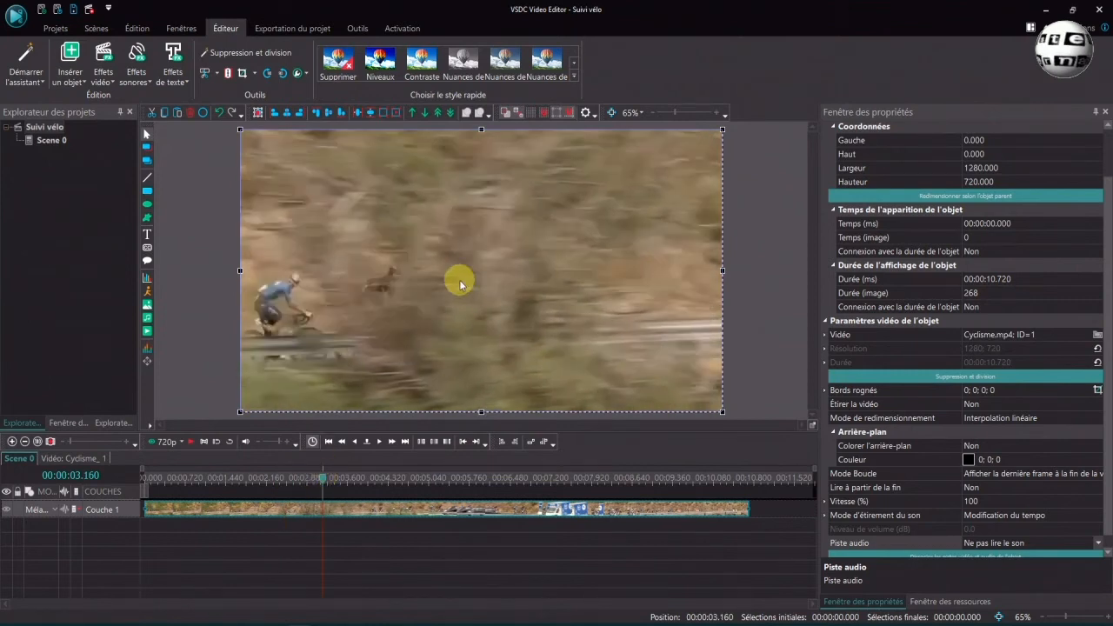
left_click(547, 492)
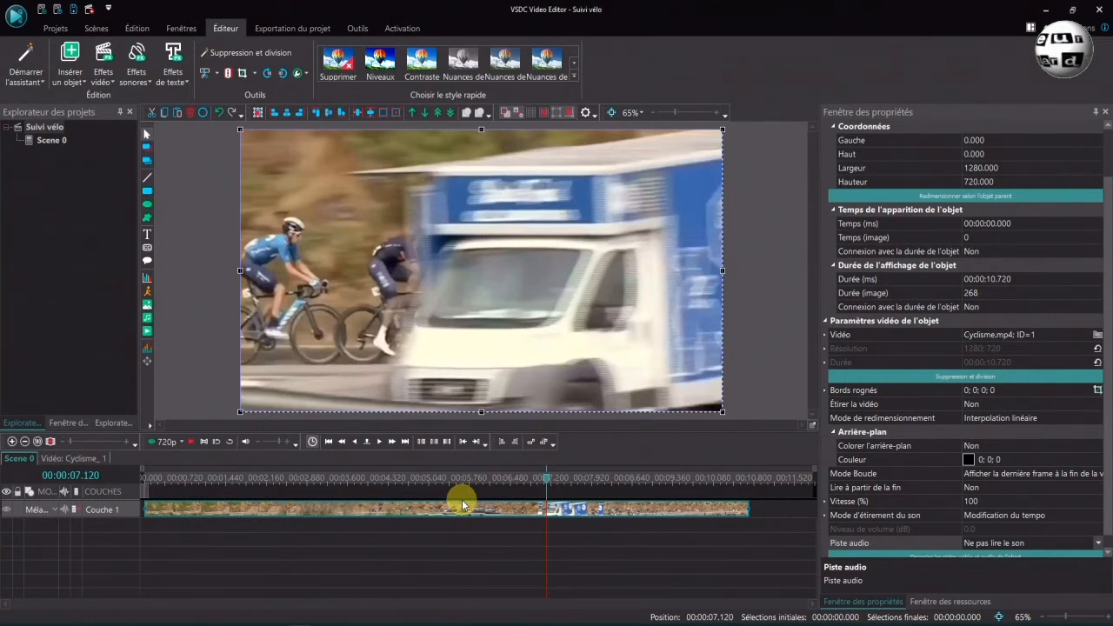
left_click(329, 441)
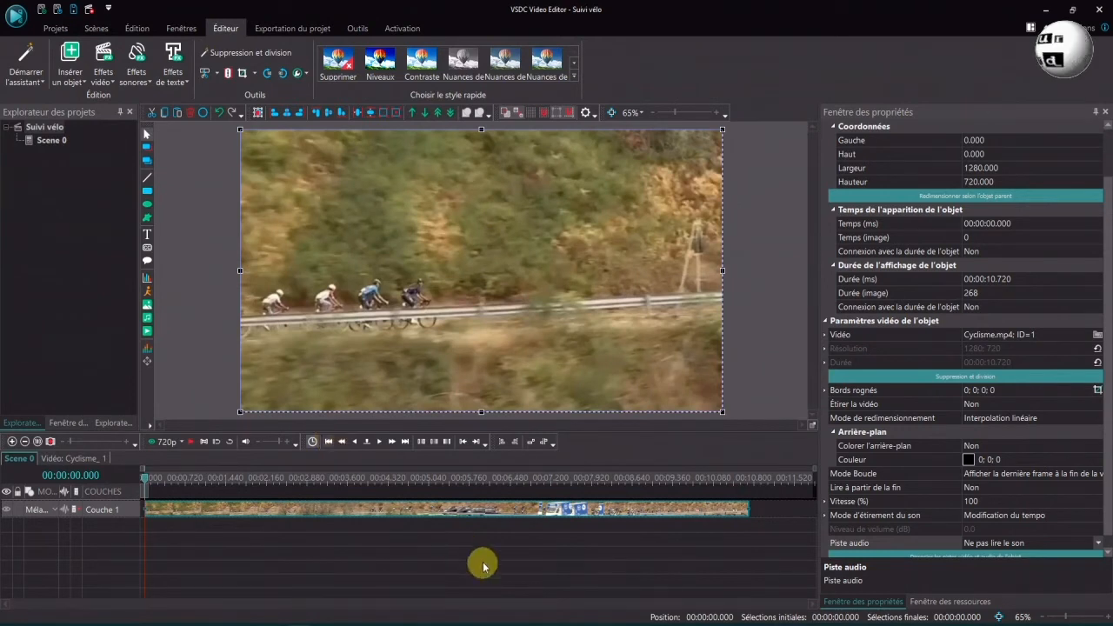
right_click(435, 511)
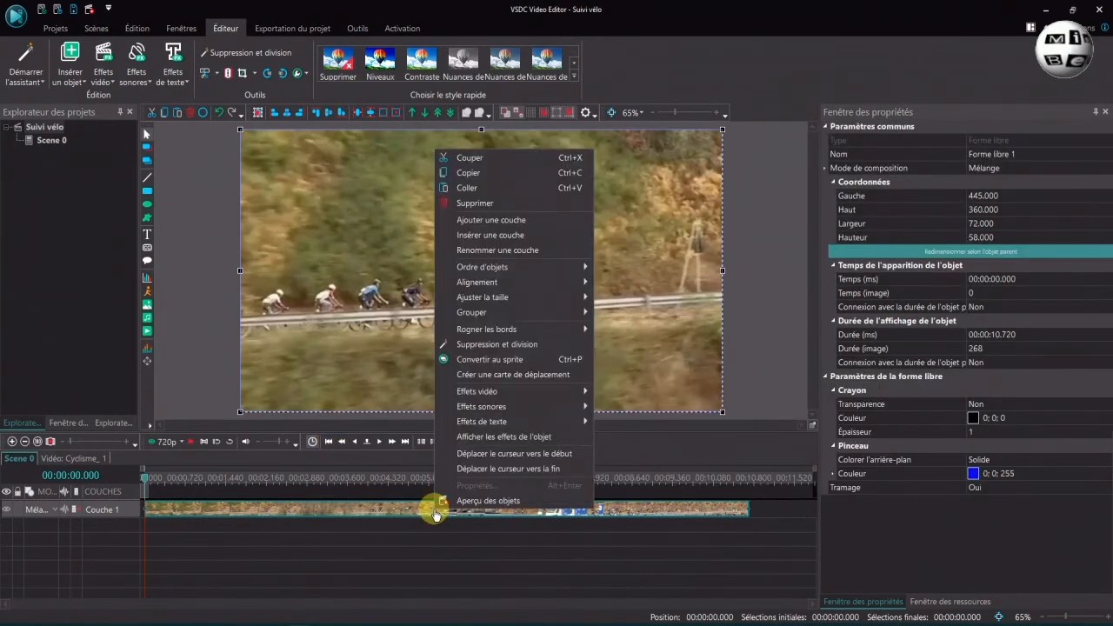
left_click(548, 376)
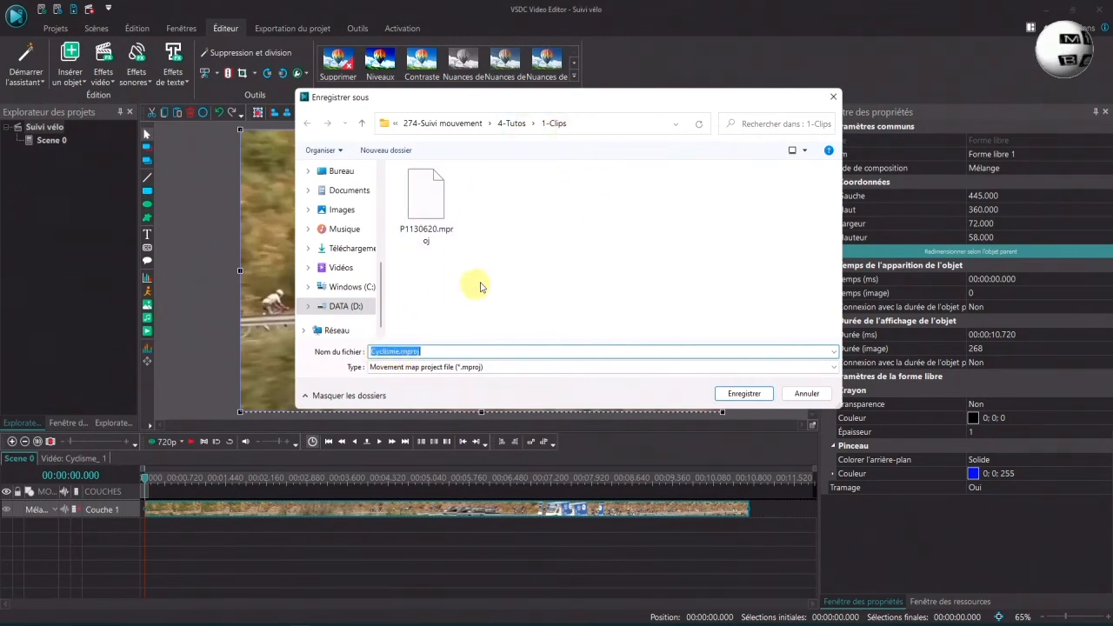
left_click(741, 393)
Position and size the tracking zone around the leading cyclist, and run the motion analysis until the white and blue truck hides him.
left_click_drag(438, 200, 498, 279)
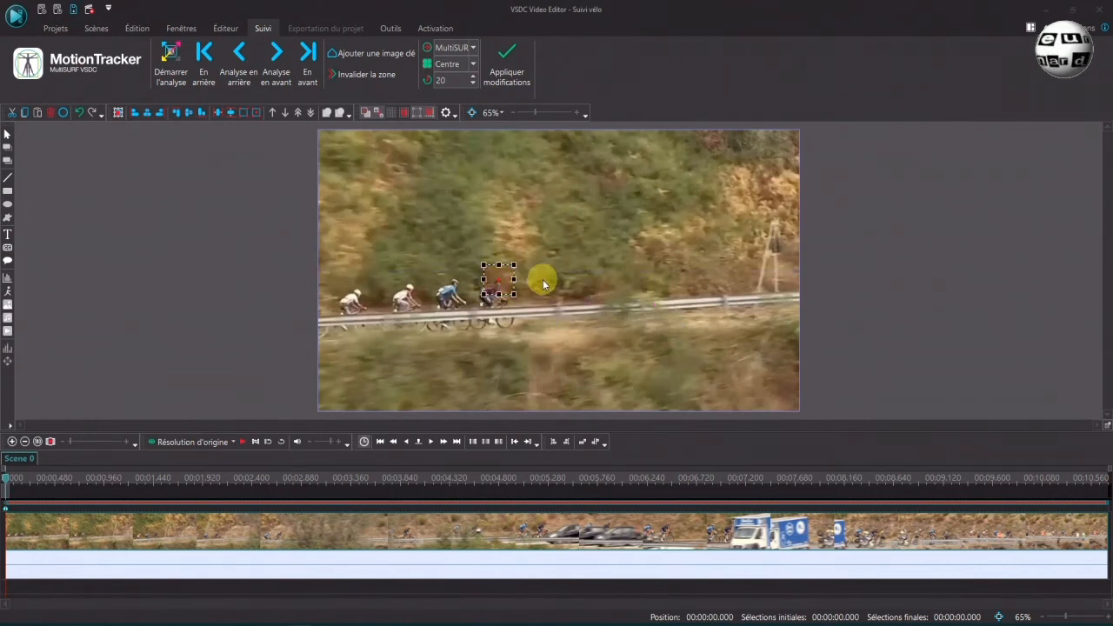
left_click(499, 278)
left_click_drag(499, 279, 501, 287)
left_click(497, 270)
left_click_drag(497, 270, 516, 282)
left_click(483, 282)
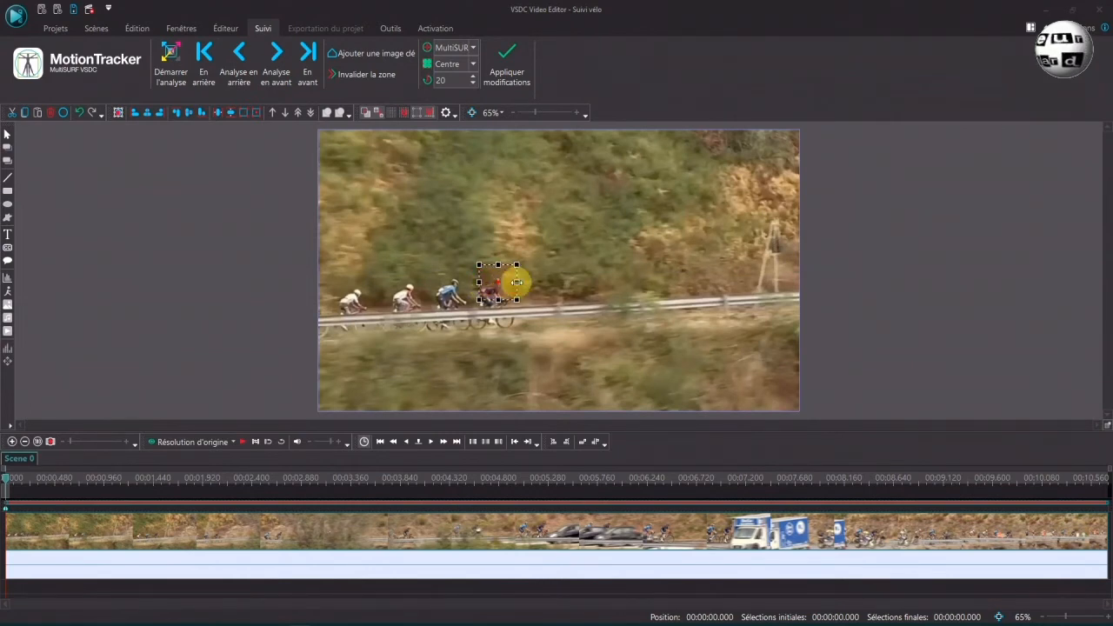
left_click(167, 52)
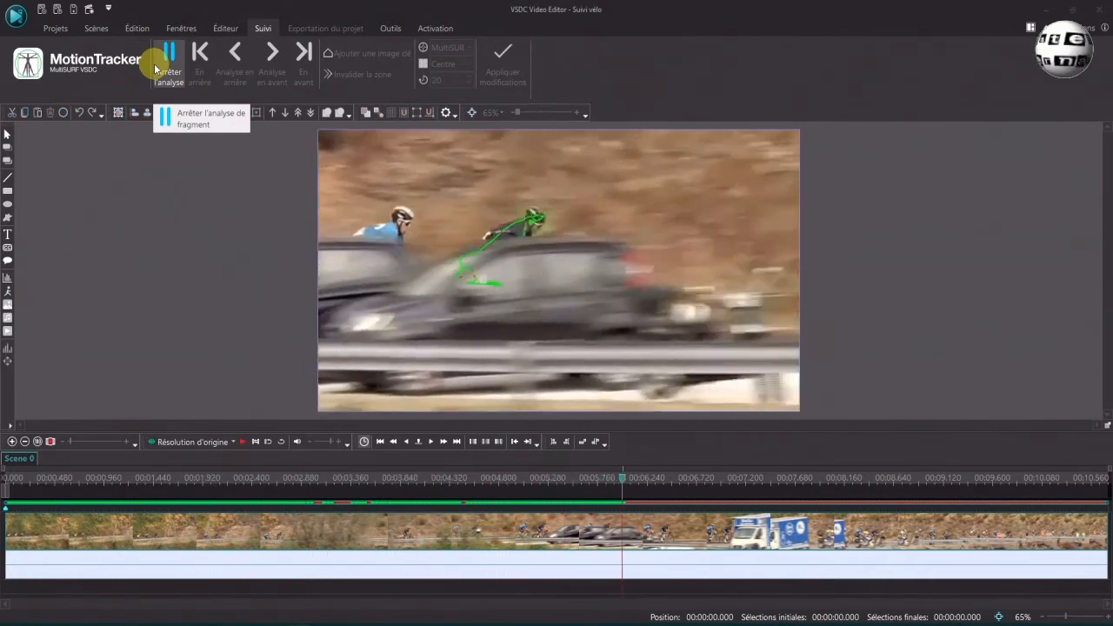
left_click(169, 63)
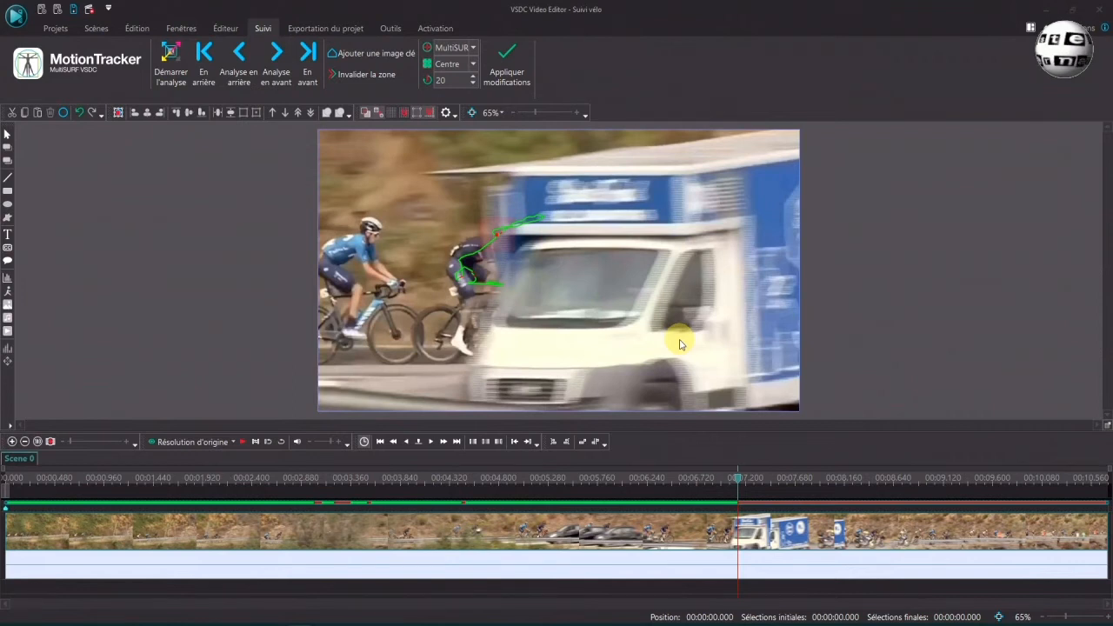
Add a key frame at 00:00:07.880 with its tracking zone on the cyclist's head emerging behind the truck, and resume the analysis forward.
left_click(736, 479)
left_click_drag(736, 481, 791, 484)
key("Right")
key("Right")
key("Right")
key("Right")
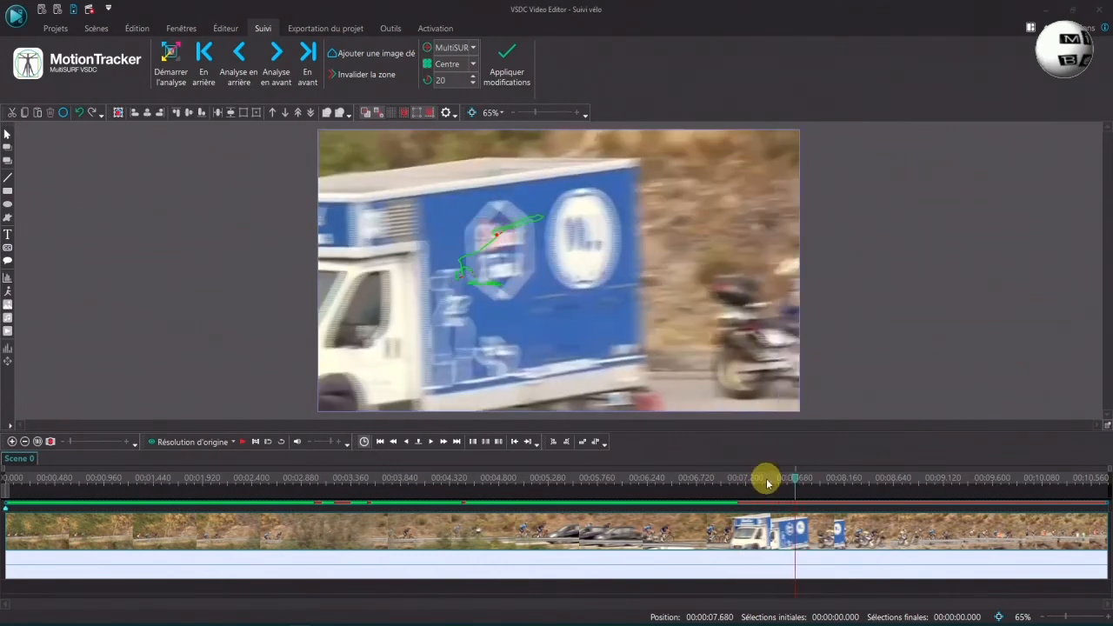
key("Right")
key("Right")
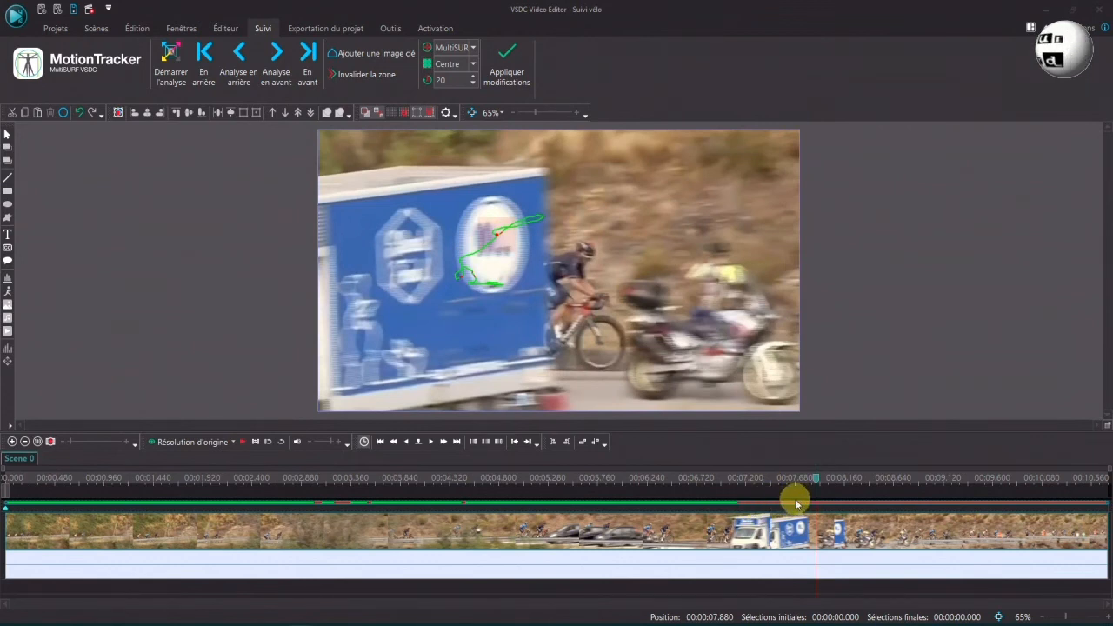
left_click(382, 58)
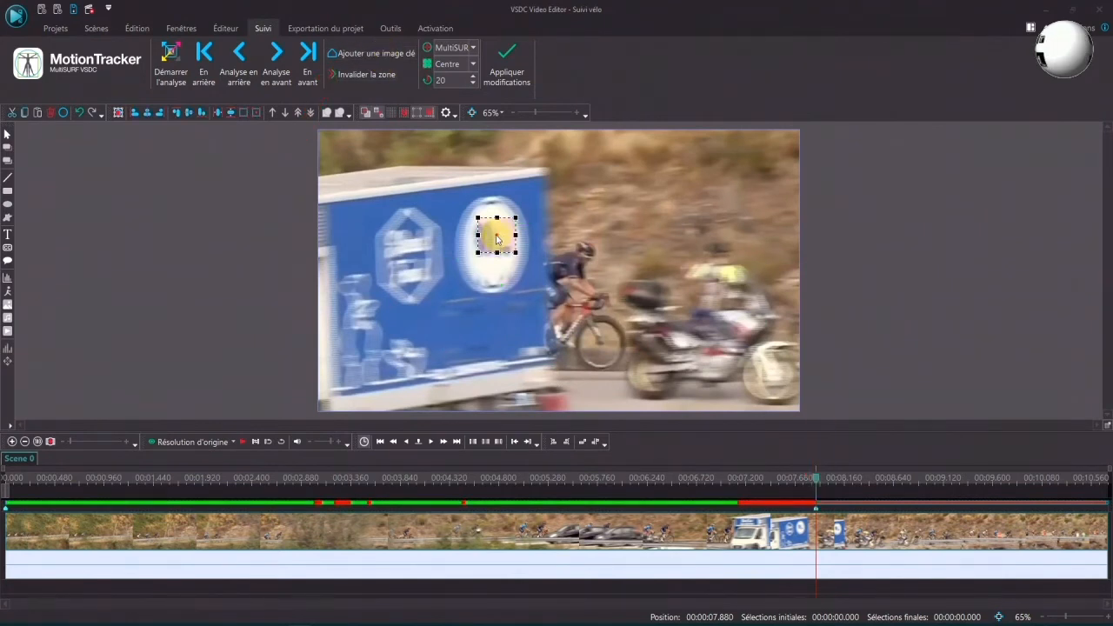
left_click_drag(496, 234, 584, 250)
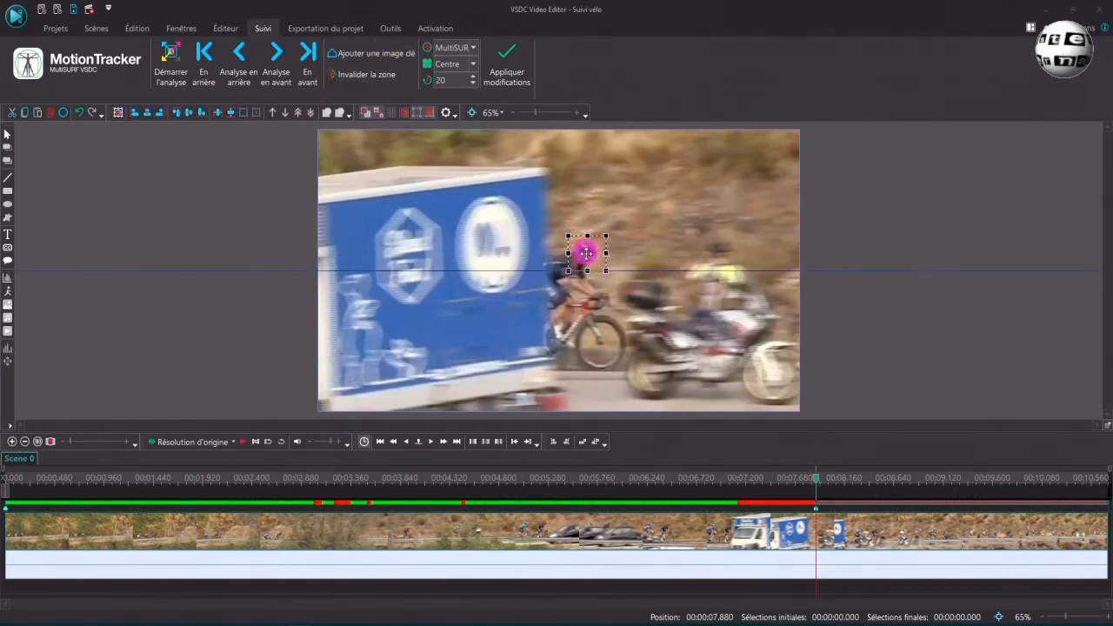
left_click(277, 53)
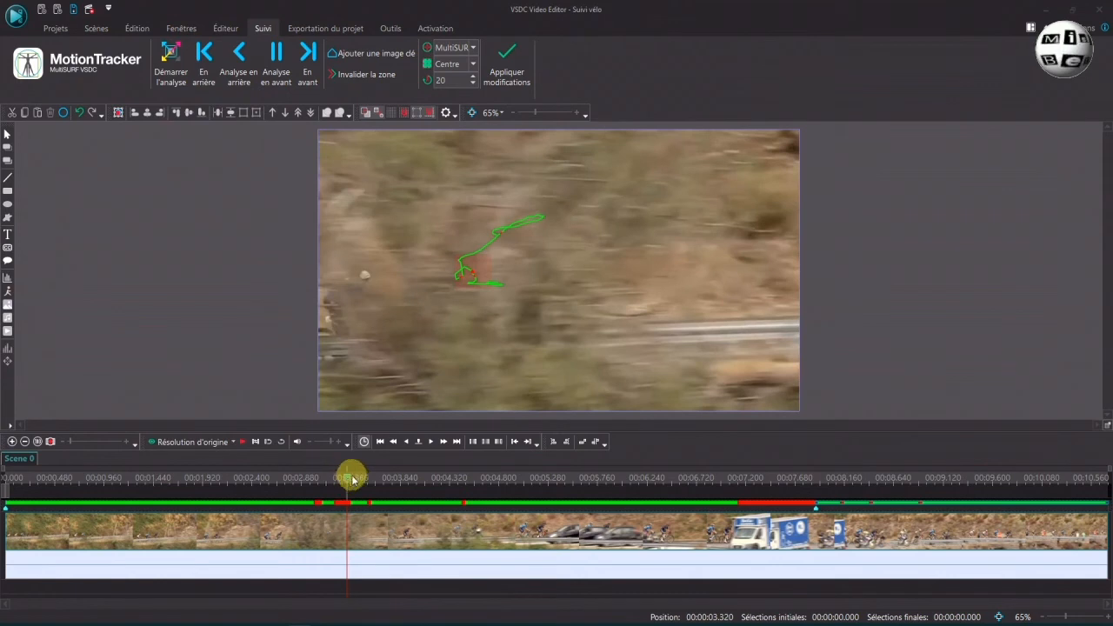
Add a key frame at 00:00:03.640 and place its tracking zone on the leading cyclist as he emerges from the vegetation.
left_click_drag(349, 483, 386, 480)
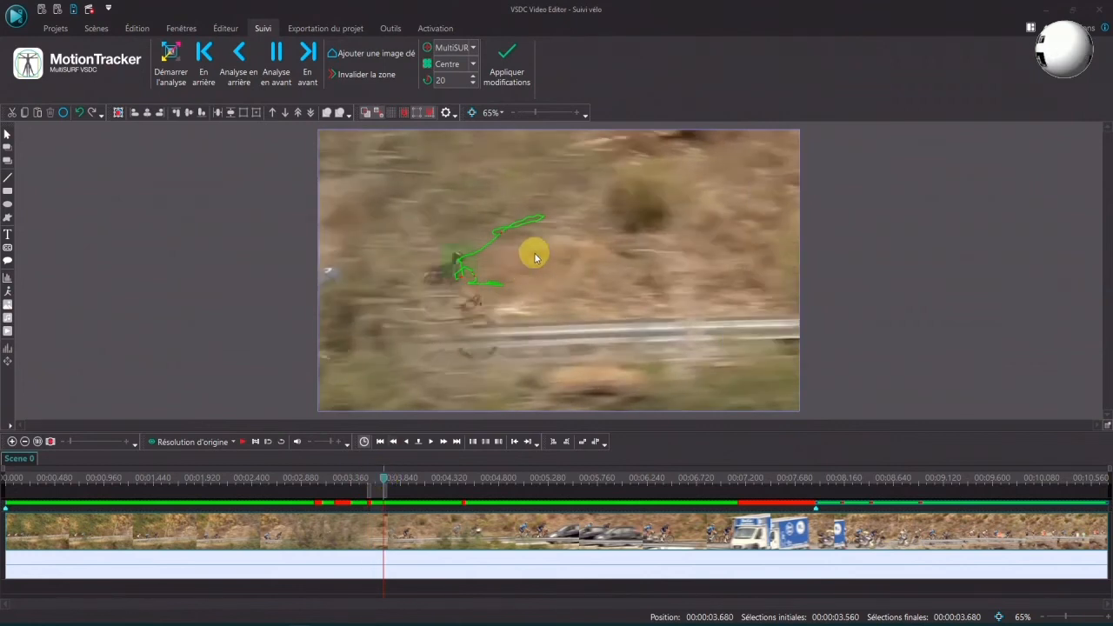
key("Left")
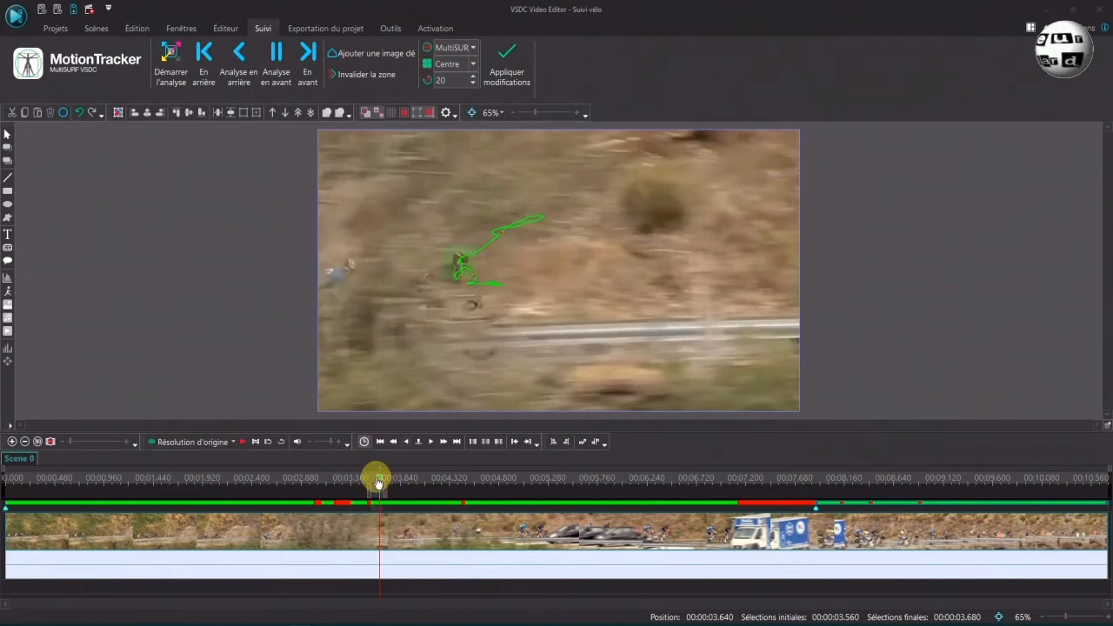
left_click(376, 56)
left_click_drag(464, 267, 460, 257)
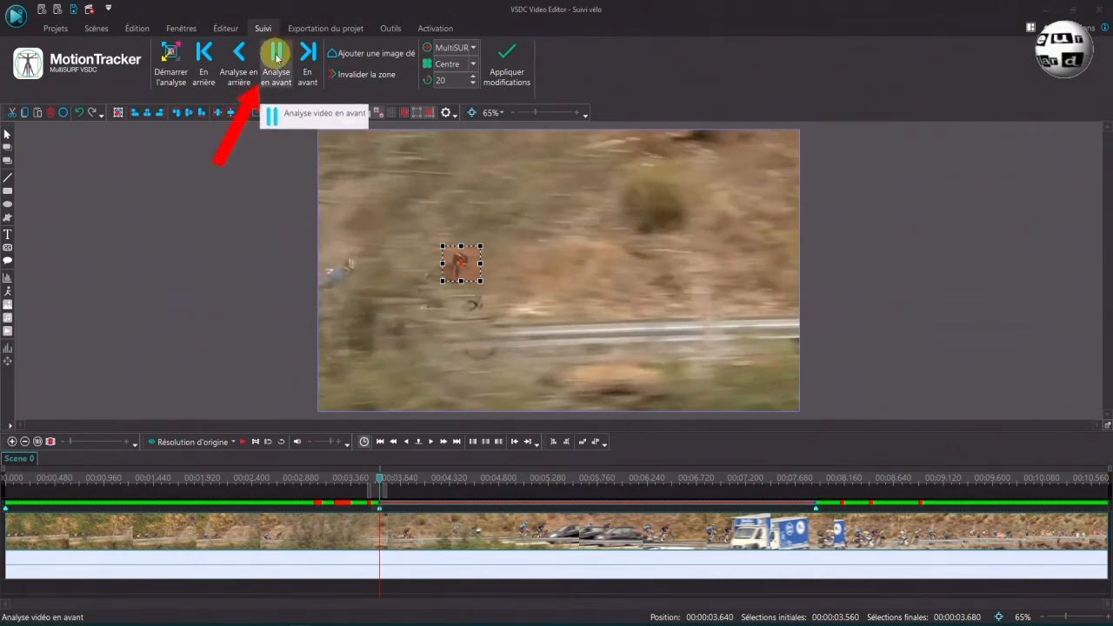
Run the analysis forward until the truck hides the cyclist, then apply the tracking changes and save the Cyclisme project.
left_click(276, 58)
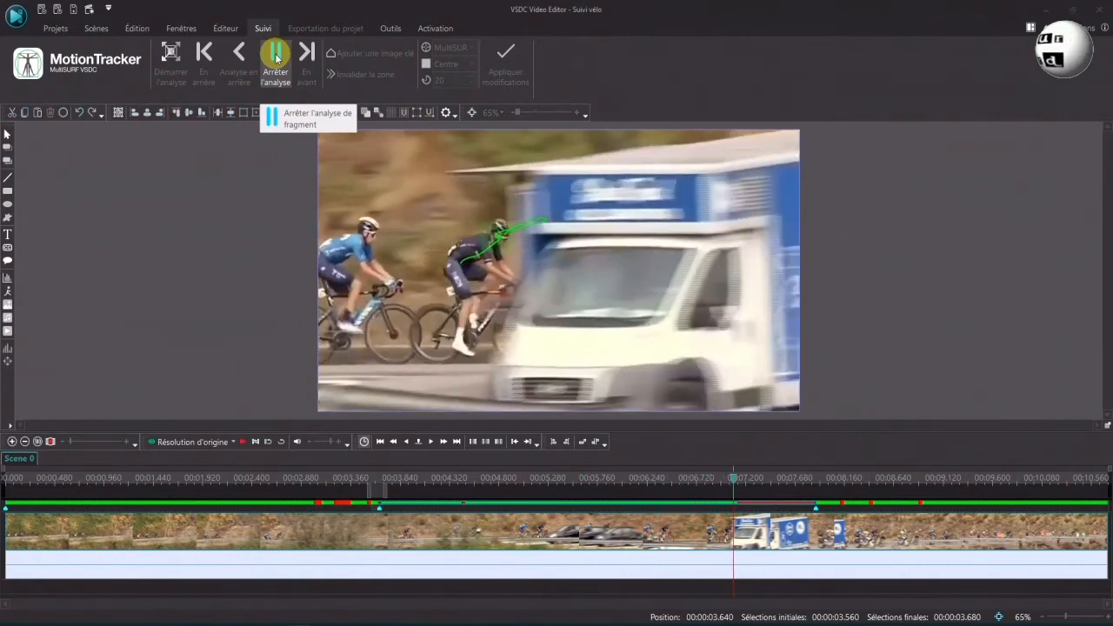
left_click(276, 56)
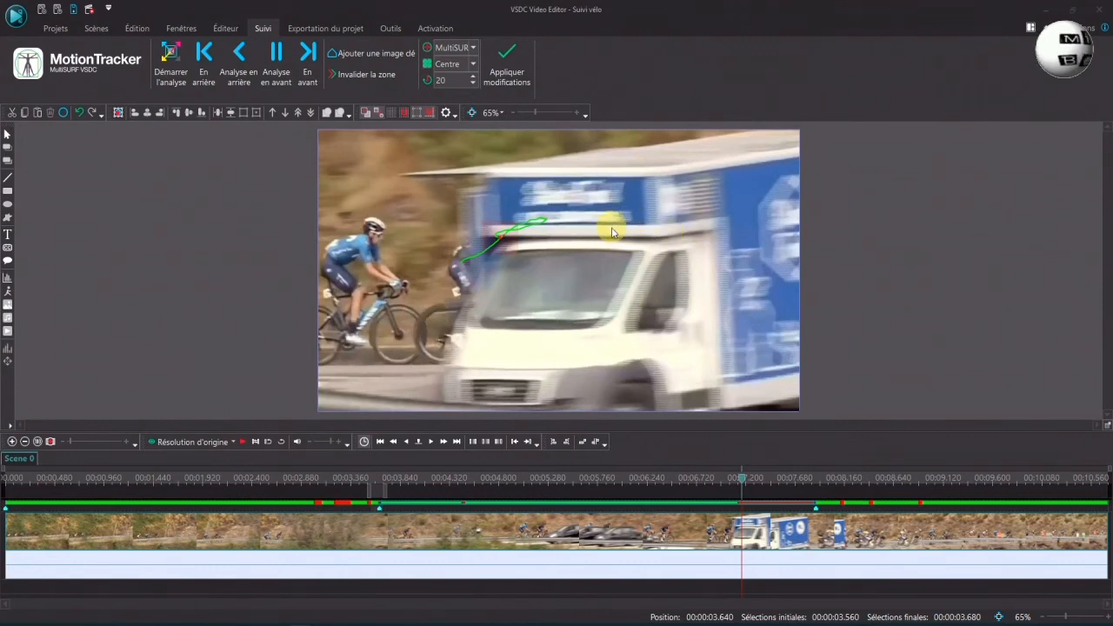
left_click(501, 66)
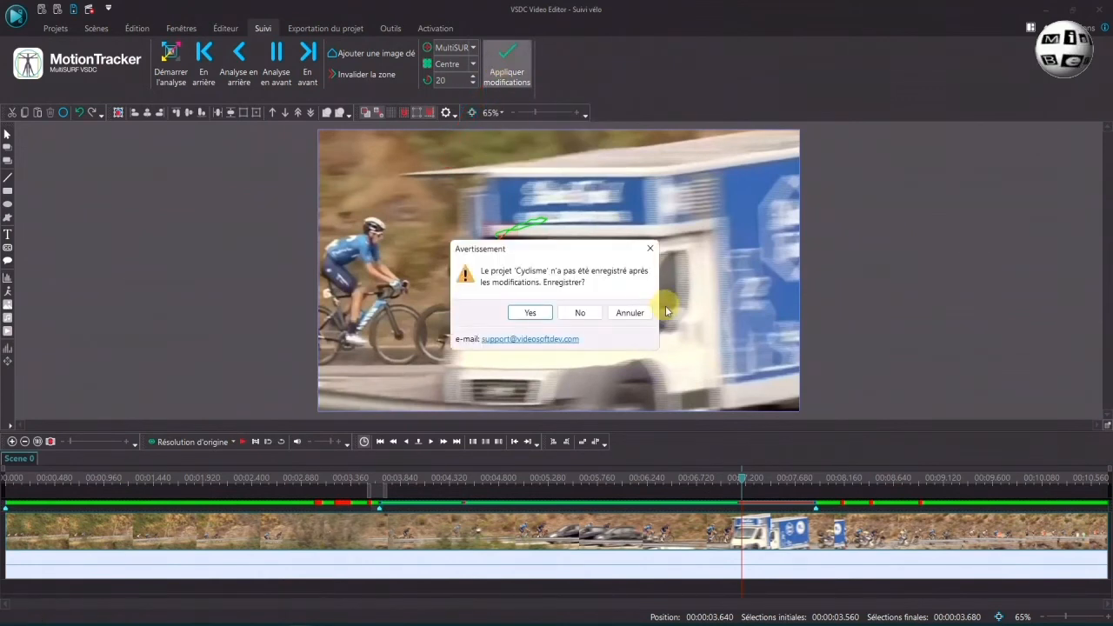
left_click(530, 312)
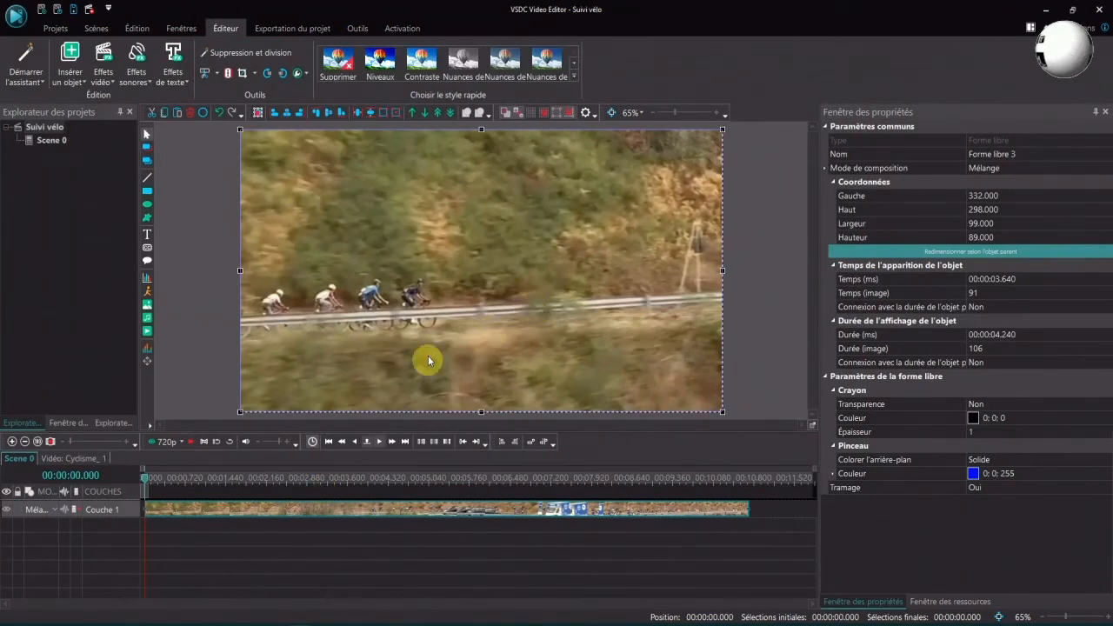
Add an ellipse over the leading cyclist from the cursor position on an inserted layer, with width and height set to 95.
left_click(148, 205)
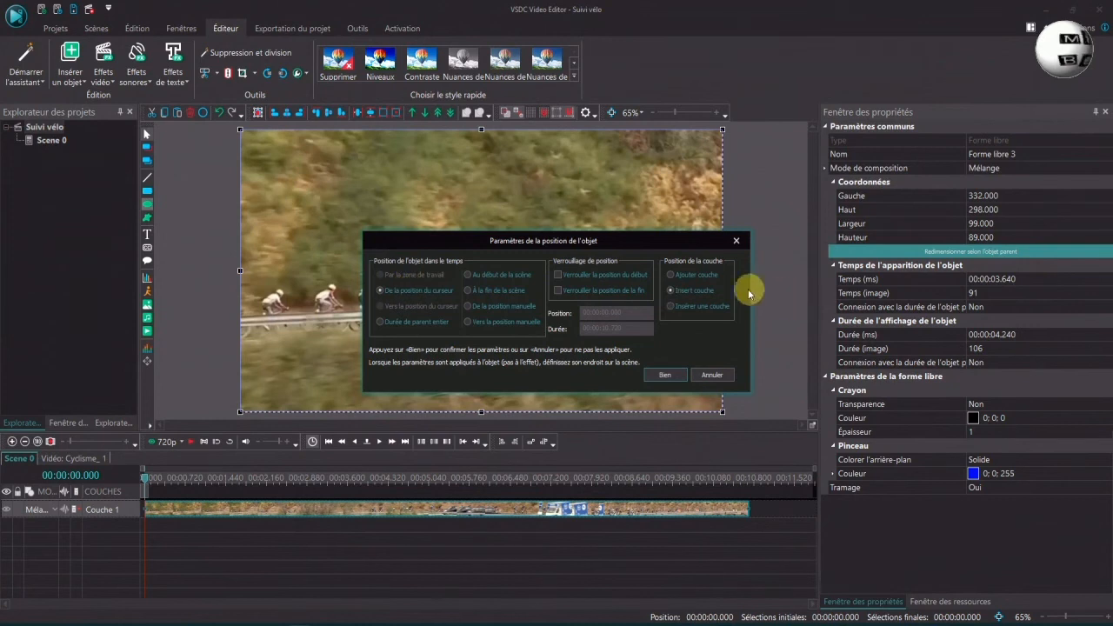
left_click(665, 375)
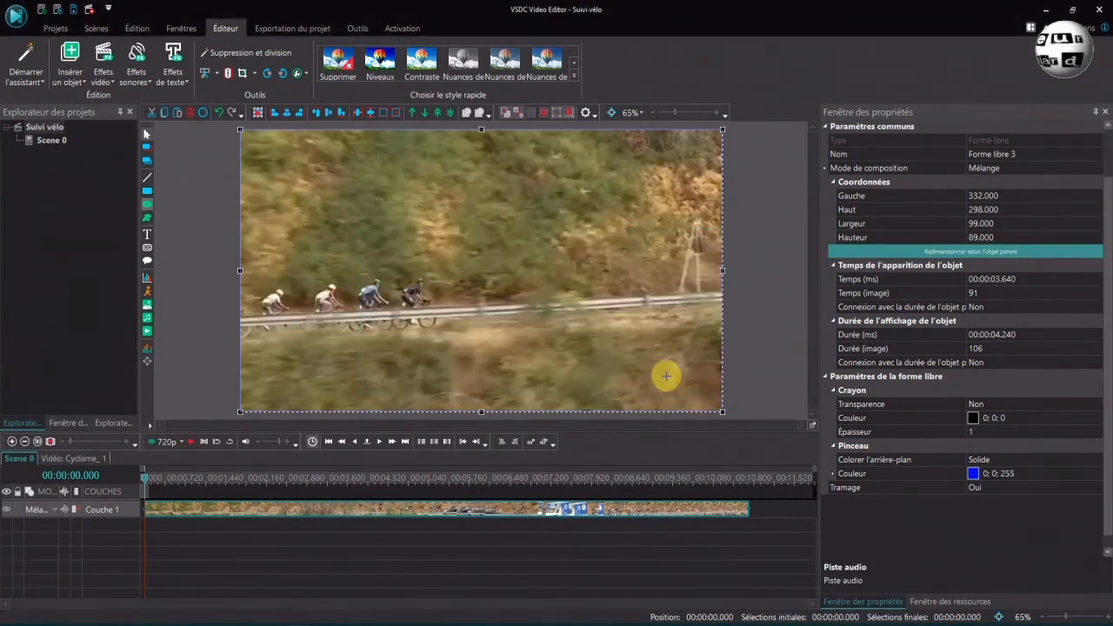
left_click_drag(406, 269, 441, 297)
left_click(1004, 224)
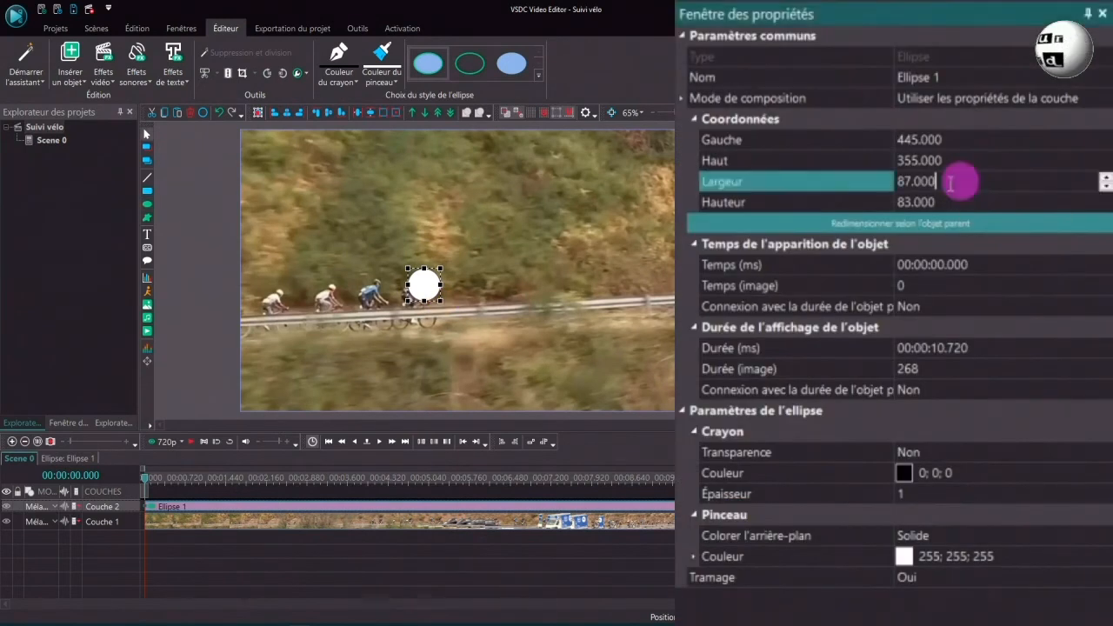
double_click(951, 182)
type("95")
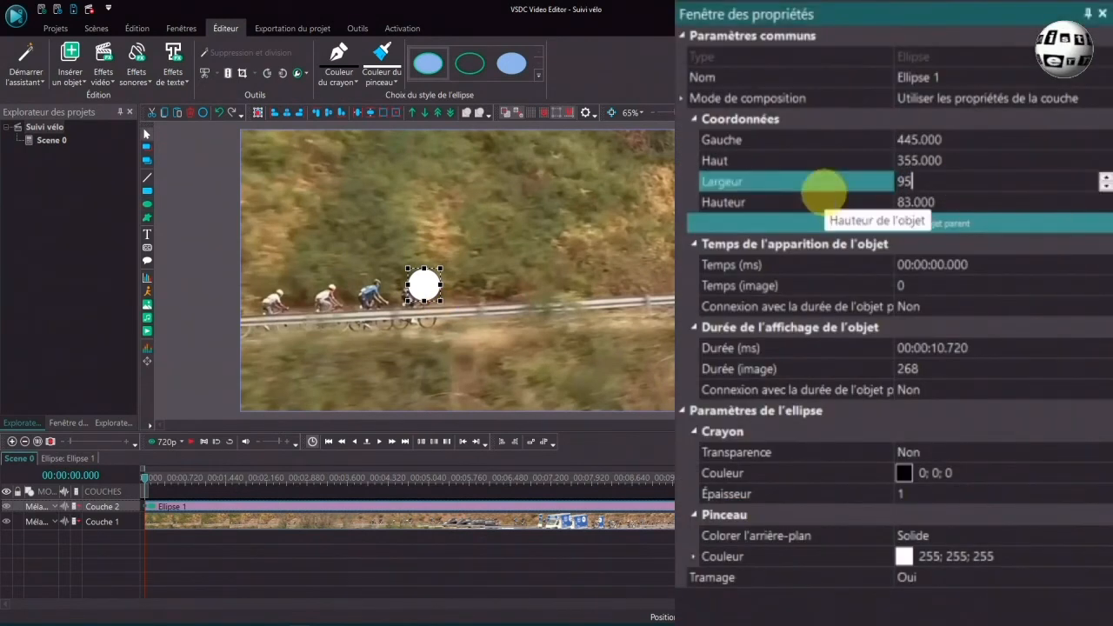
left_click(844, 207)
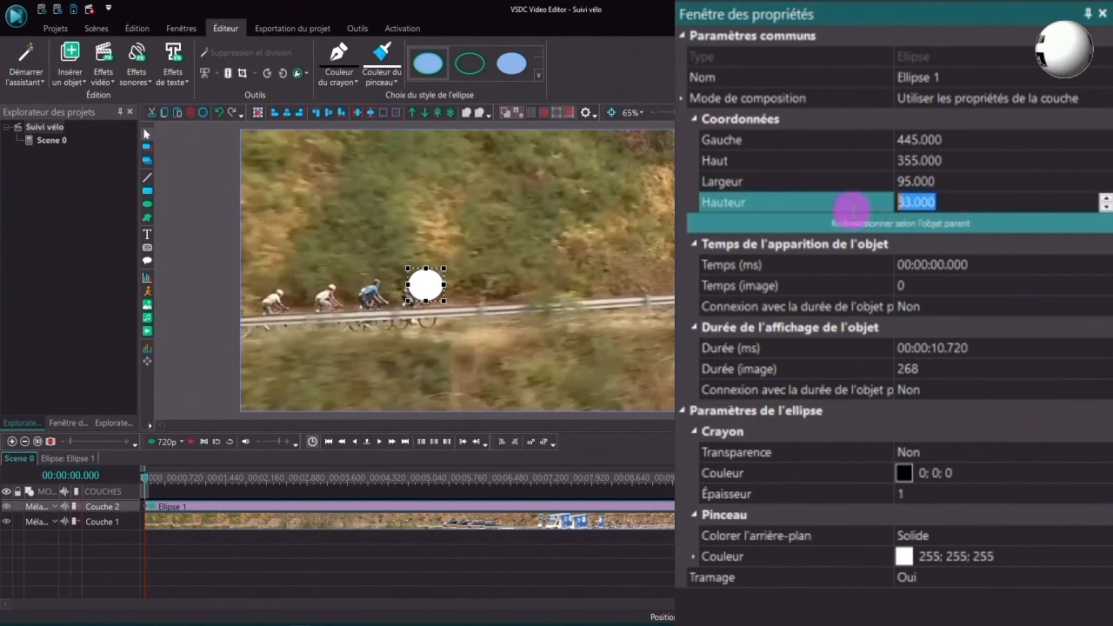
type("95")
key("Return")
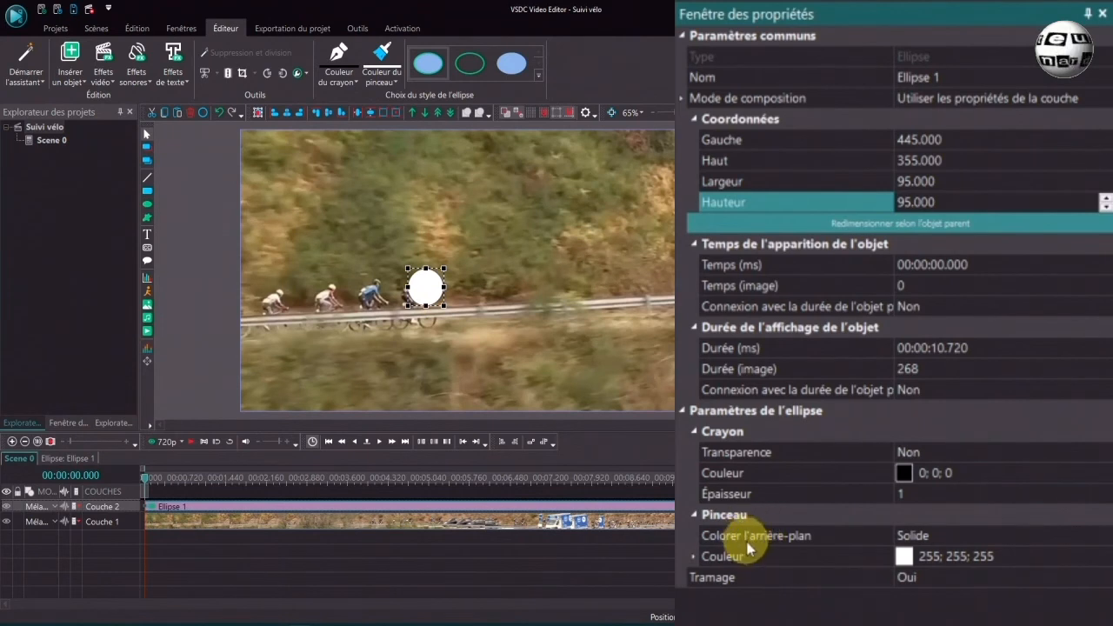
Set the ellipse's background fill to Transparent and its outline thickness to 5.
left_click(1106, 537)
left_click(1106, 537)
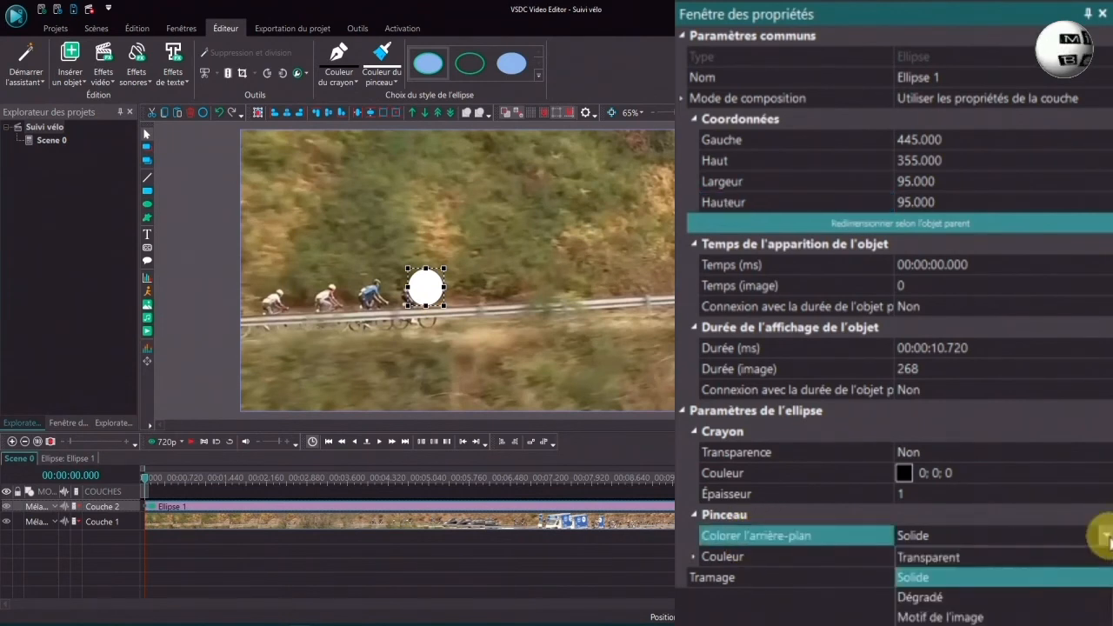
left_click(944, 555)
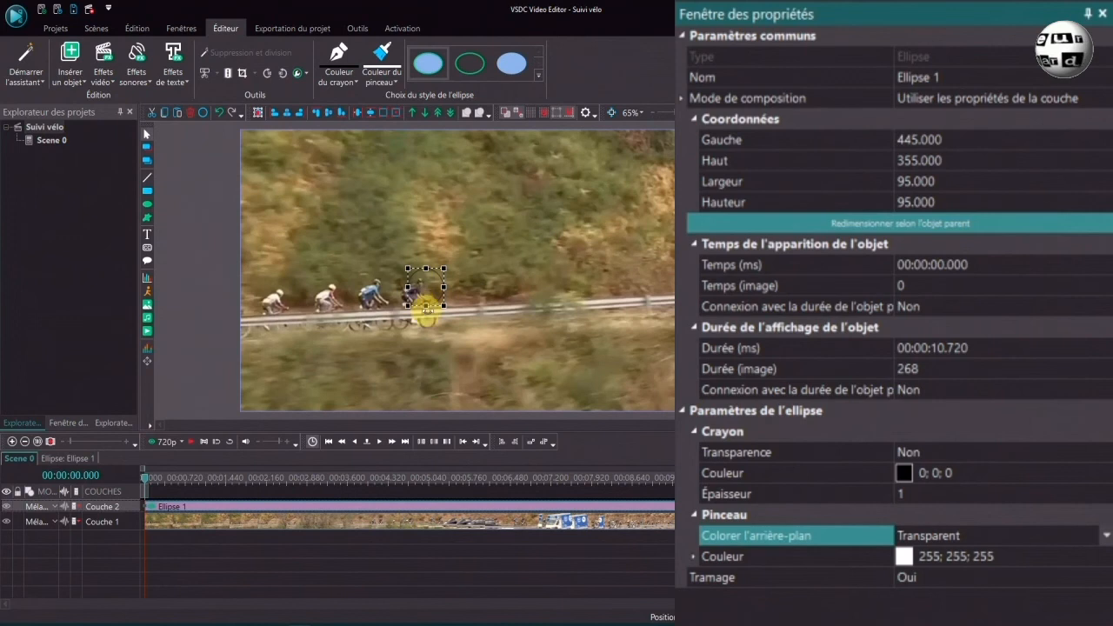
left_click(1106, 495)
left_click(1105, 491)
left_click(1106, 490)
left_click(1106, 490)
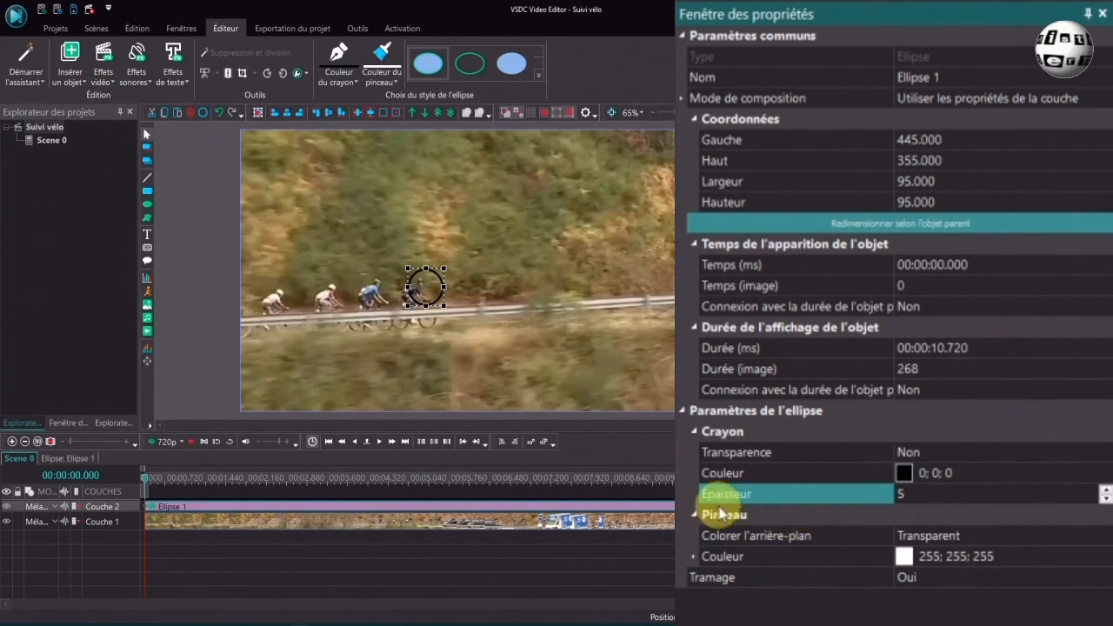
Colour the ellipse's outline red (#FF0000) and centre the circle on the leading cyclist's head, at 427, 342.
left_click(1100, 472)
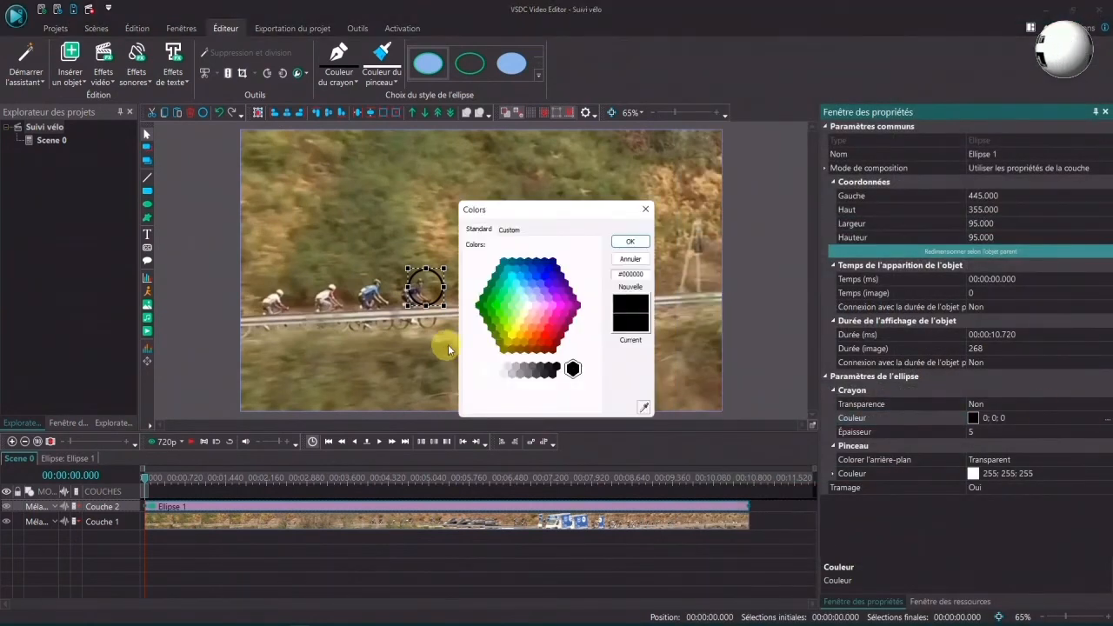
left_click(540, 332)
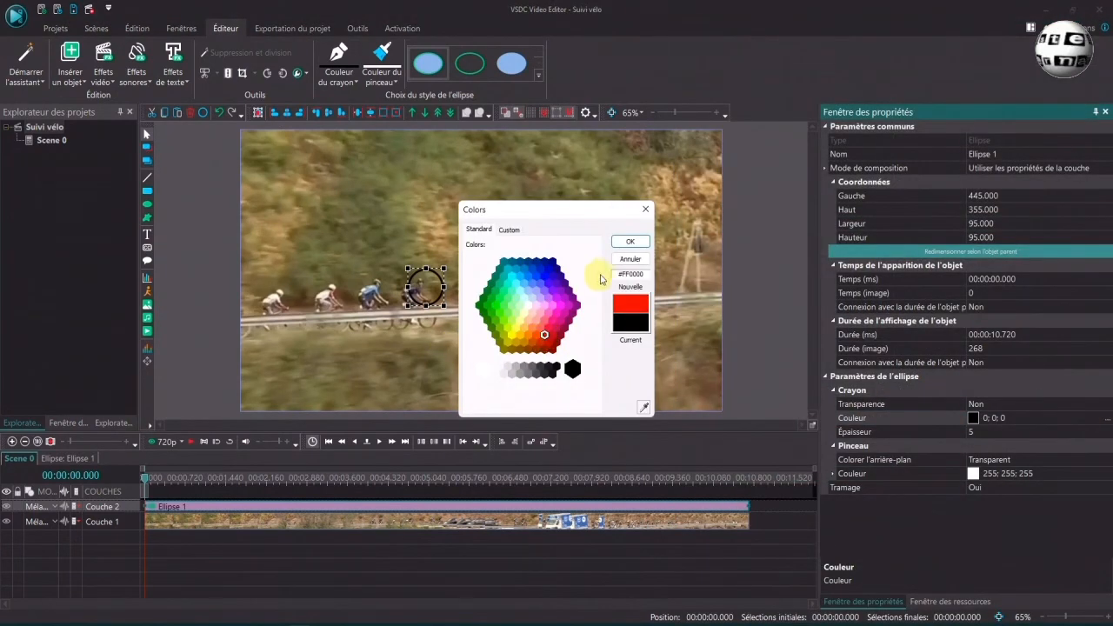
left_click(631, 240)
left_click_drag(425, 288, 419, 282)
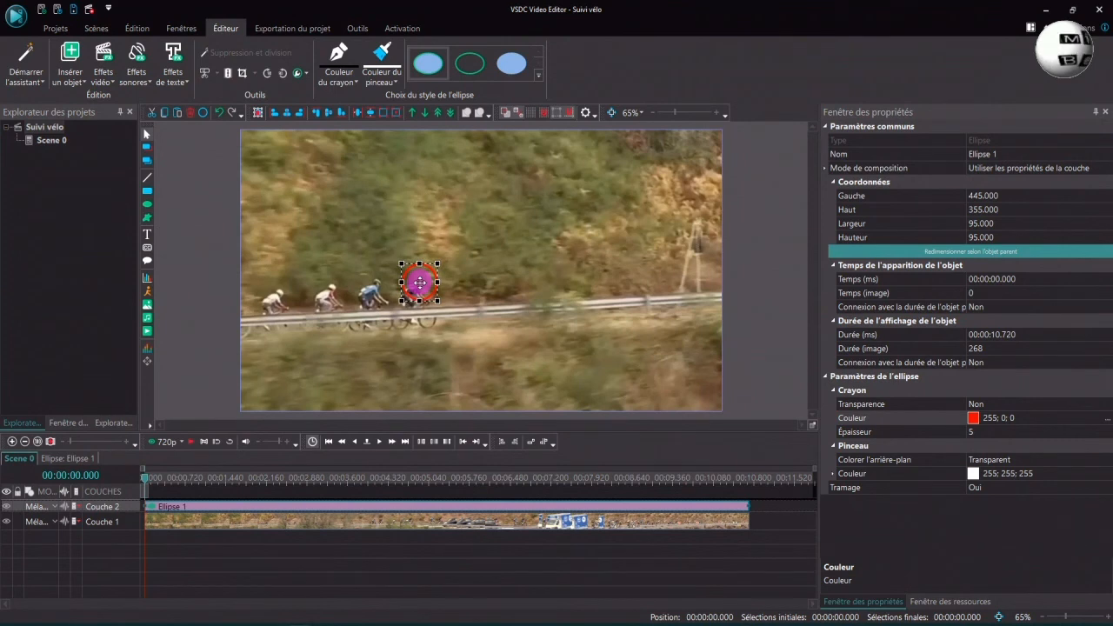
left_click_drag(419, 282, 419, 283)
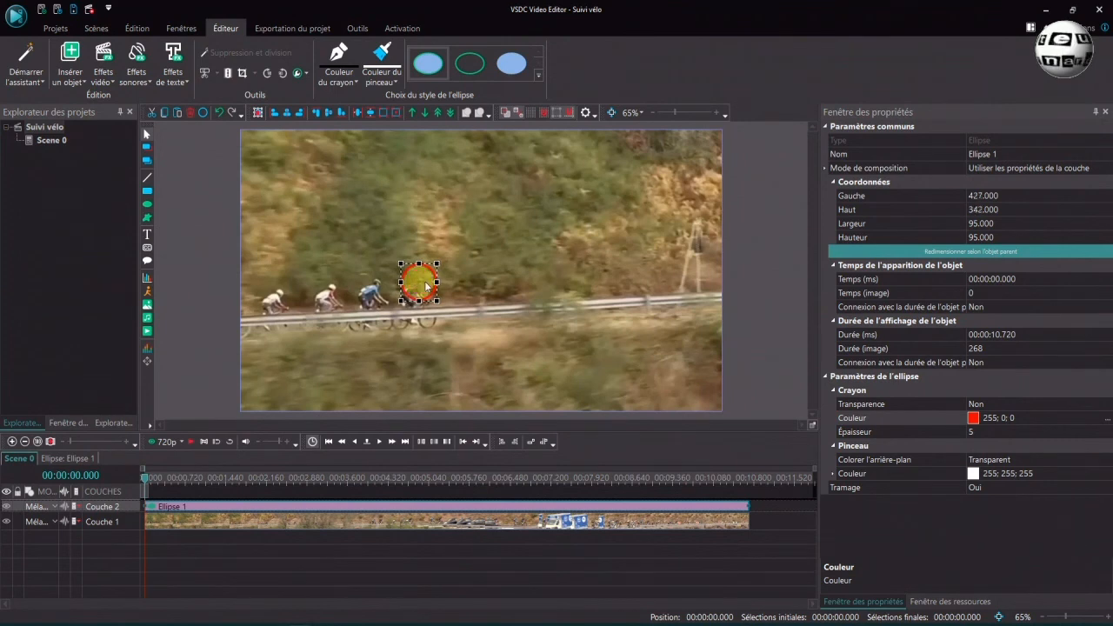
Insert the Cyclisme.mproj movement map inside Ellipse 1, starting from the cursor position.
double_click(385, 508)
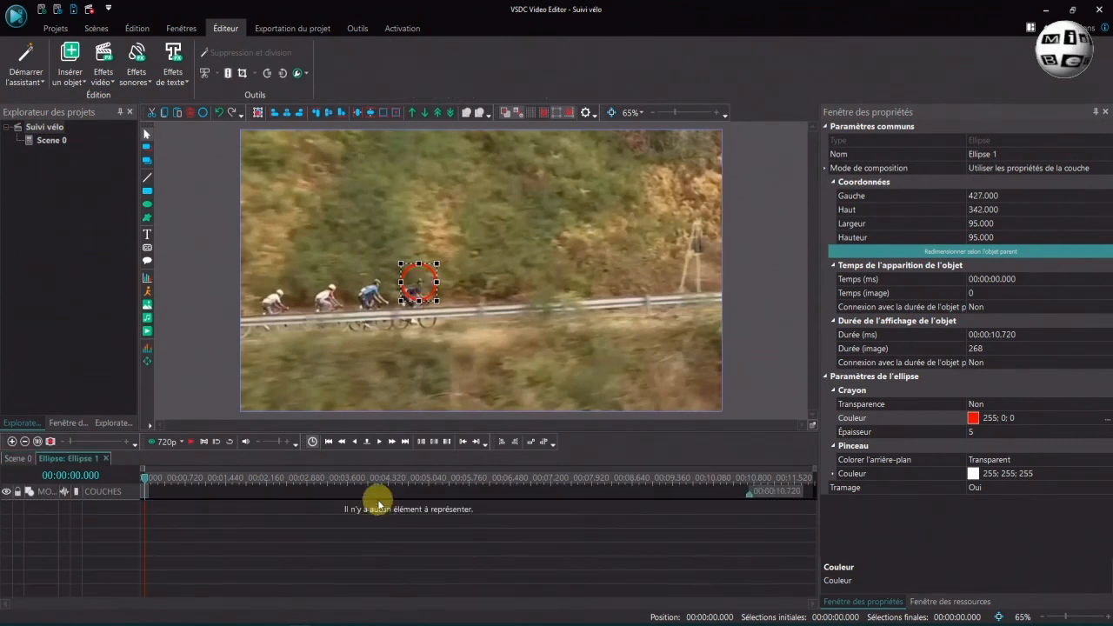
left_click(70, 62)
mouse_move(87, 346)
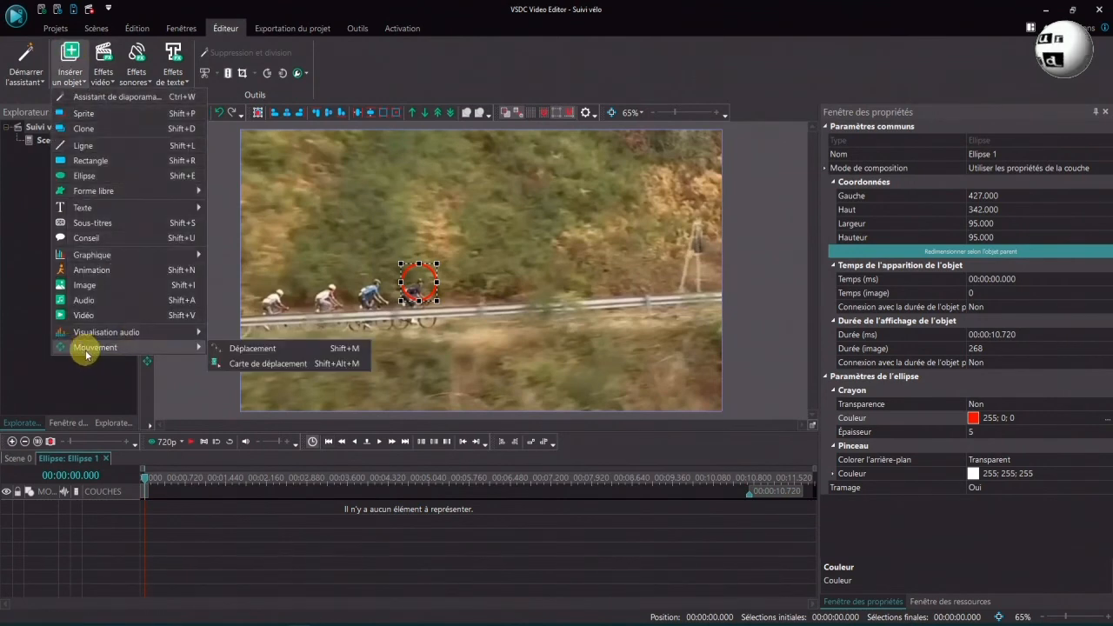
left_click(241, 364)
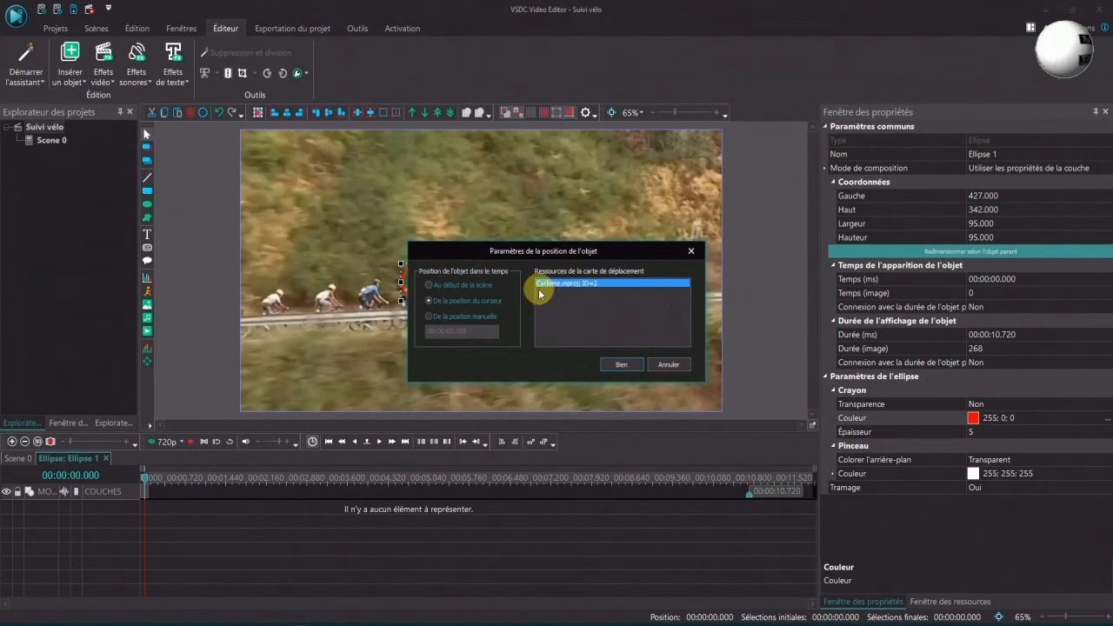
left_click(623, 365)
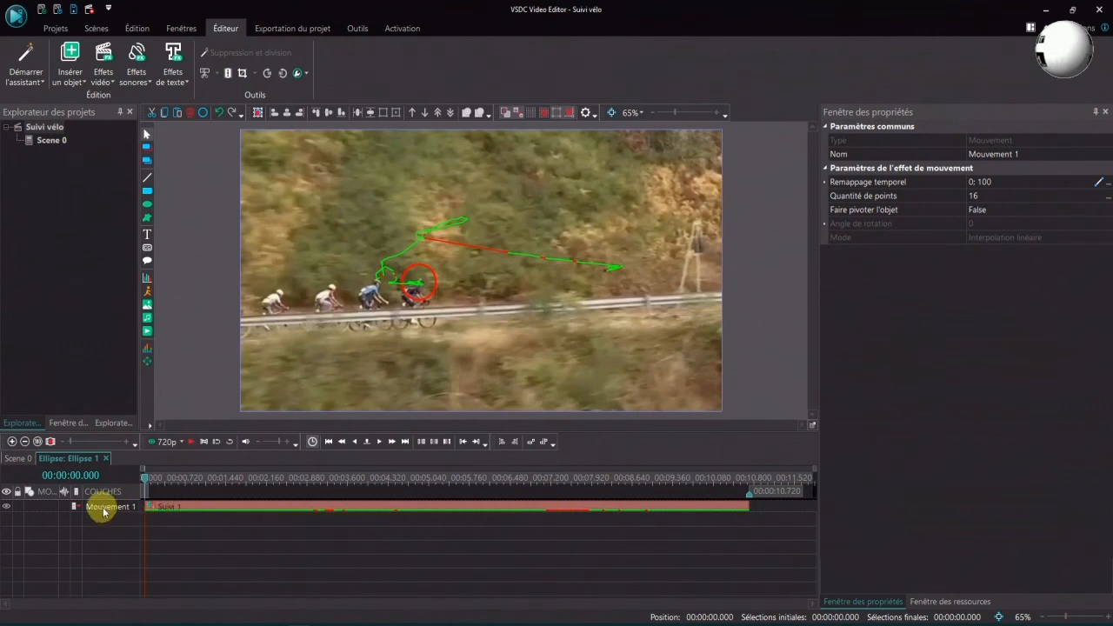
left_click(132, 512)
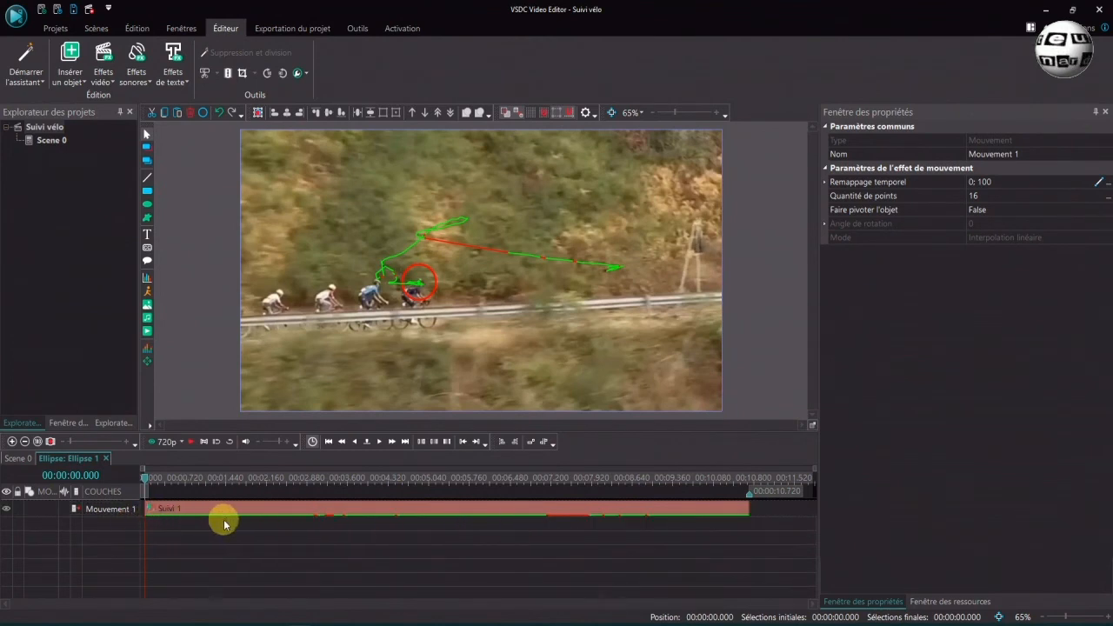
Preview the circle following the cyclist, checking the passages where vegetation and the truck hide him.
left_click(191, 443)
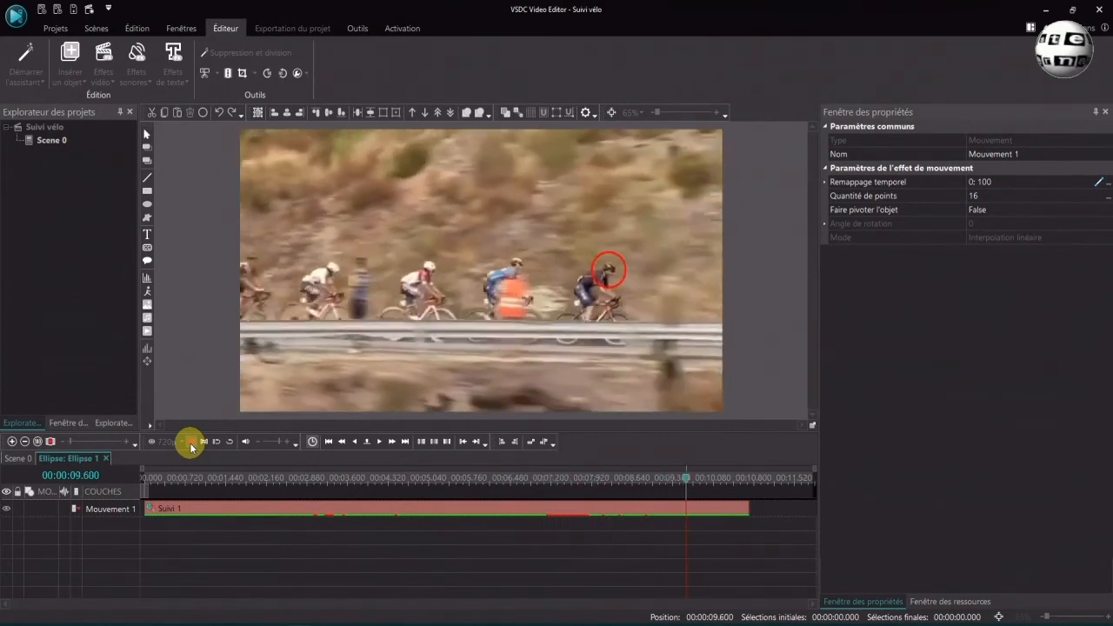
left_click(192, 442)
left_click(417, 479)
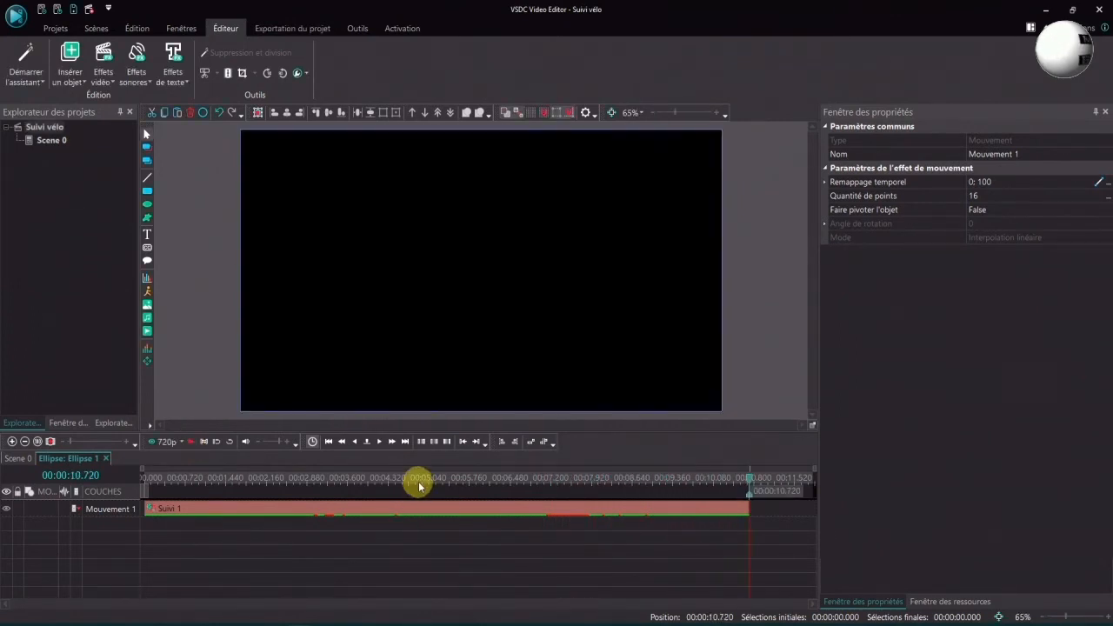
left_click_drag(347, 483, 421, 484)
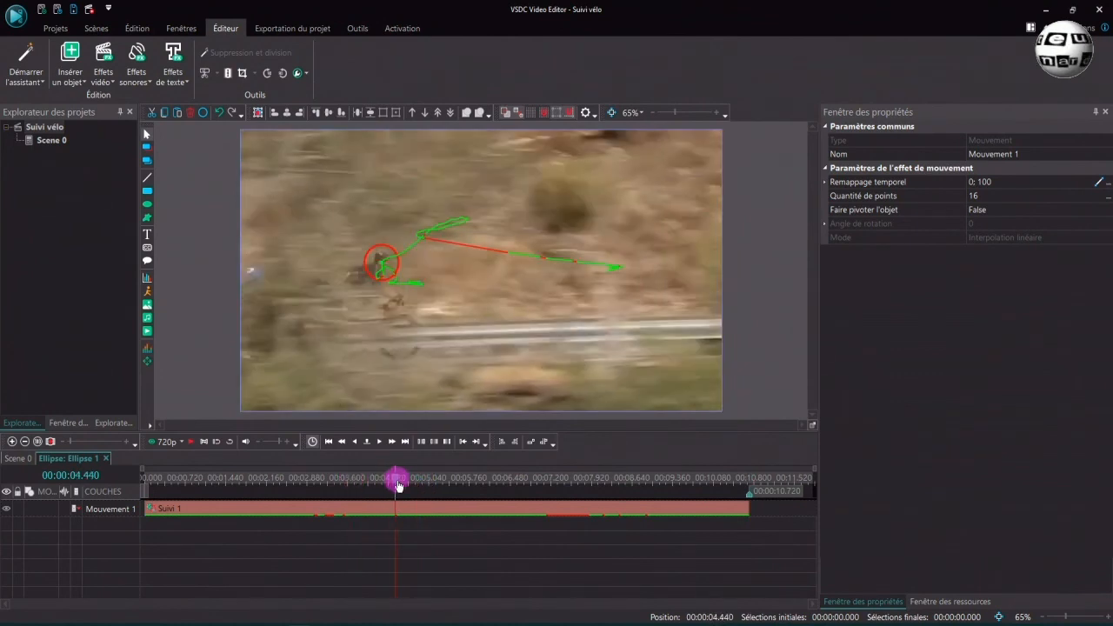
left_click(506, 480)
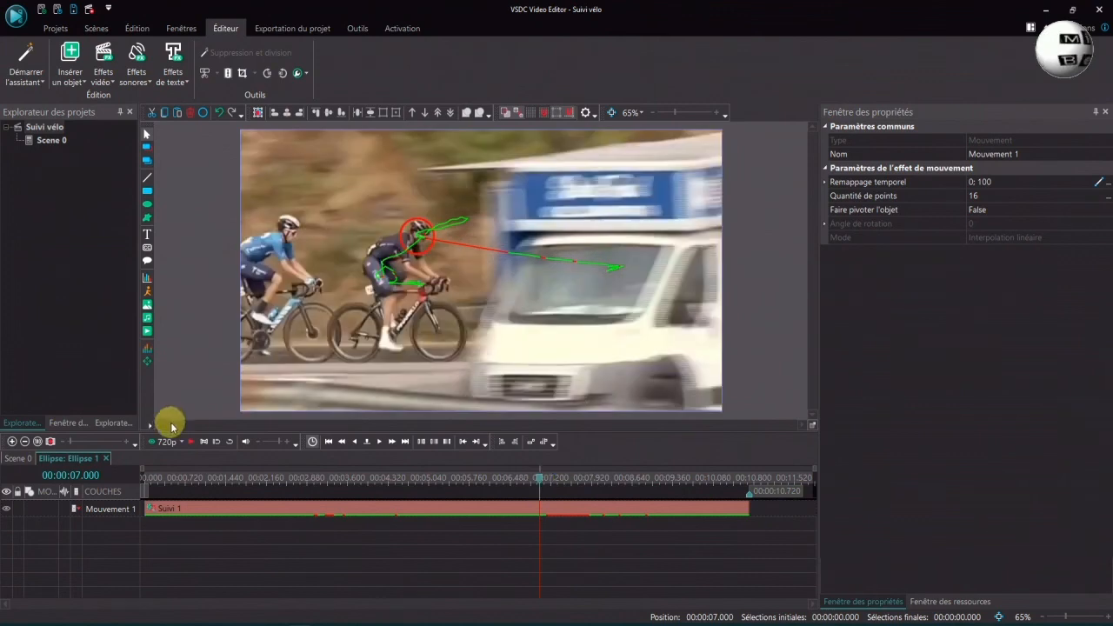
left_click(189, 444)
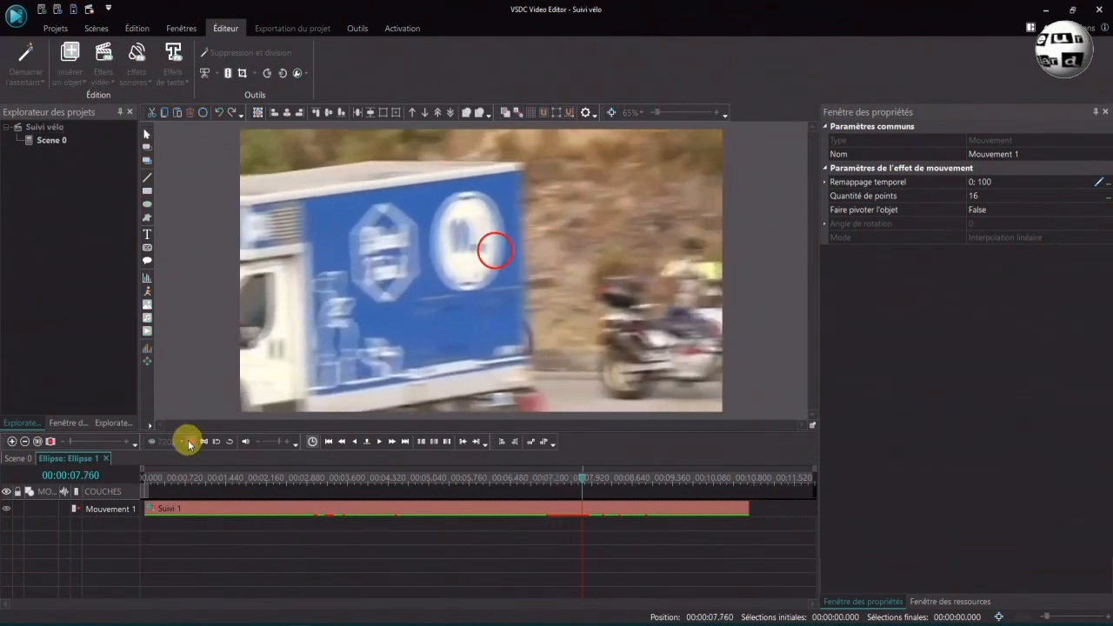
left_click(190, 444)
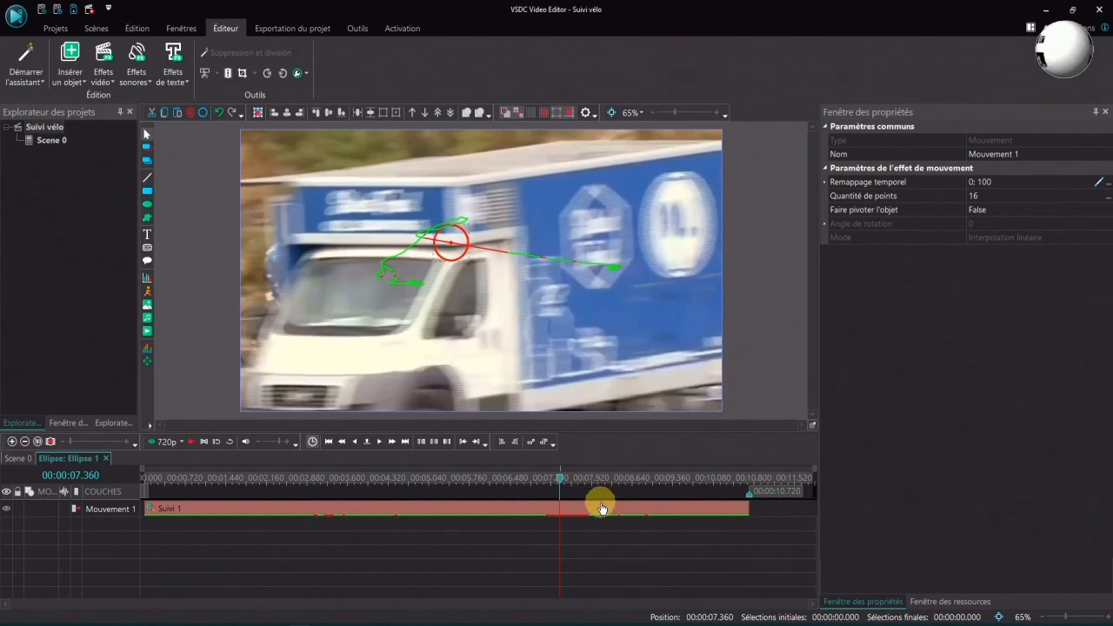
Set the handling of lost tracking for the Suivi 1 movement map to Masquer l'objet.
left_click(236, 512)
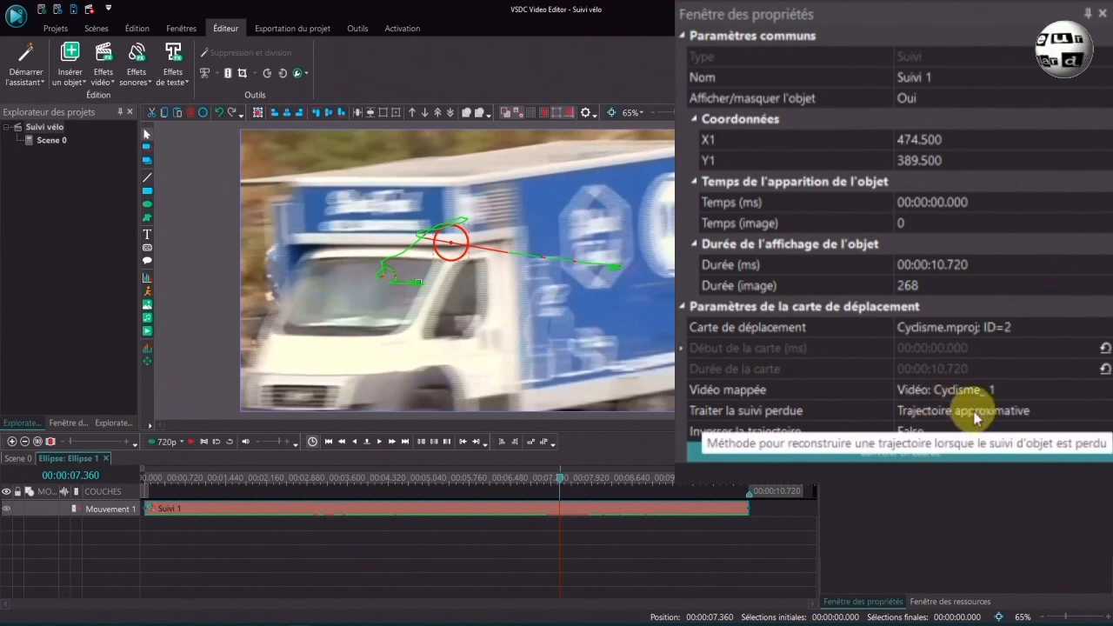
left_click(1104, 414)
left_click(1105, 413)
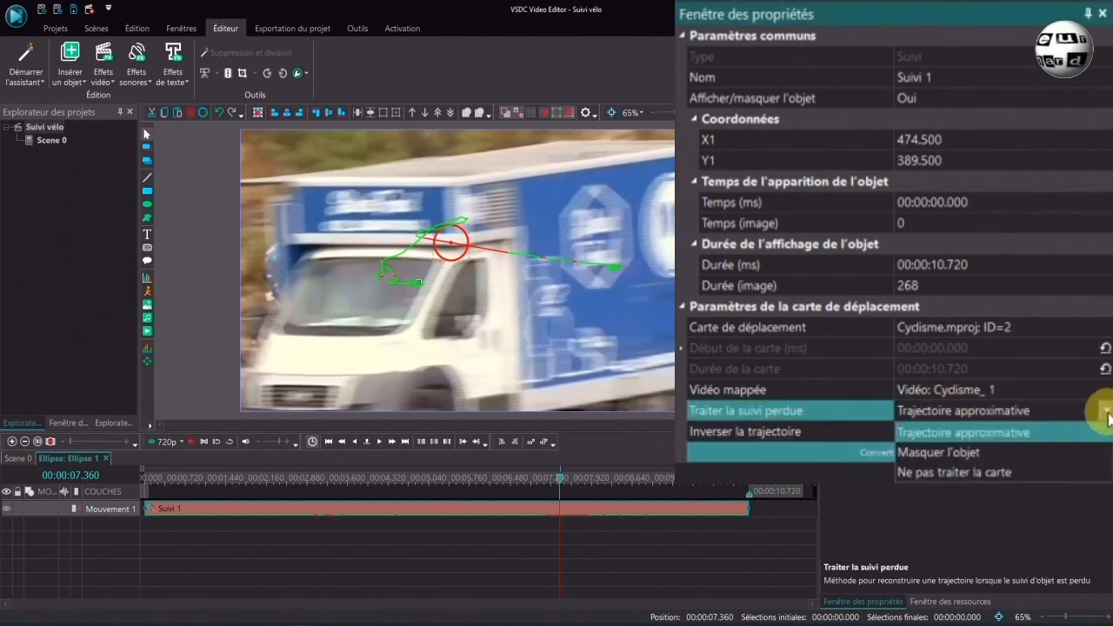
left_click(954, 451)
Replay the clip around the truck and the vegetation to check how the circle behaves when tracking is lost.
left_click(283, 475)
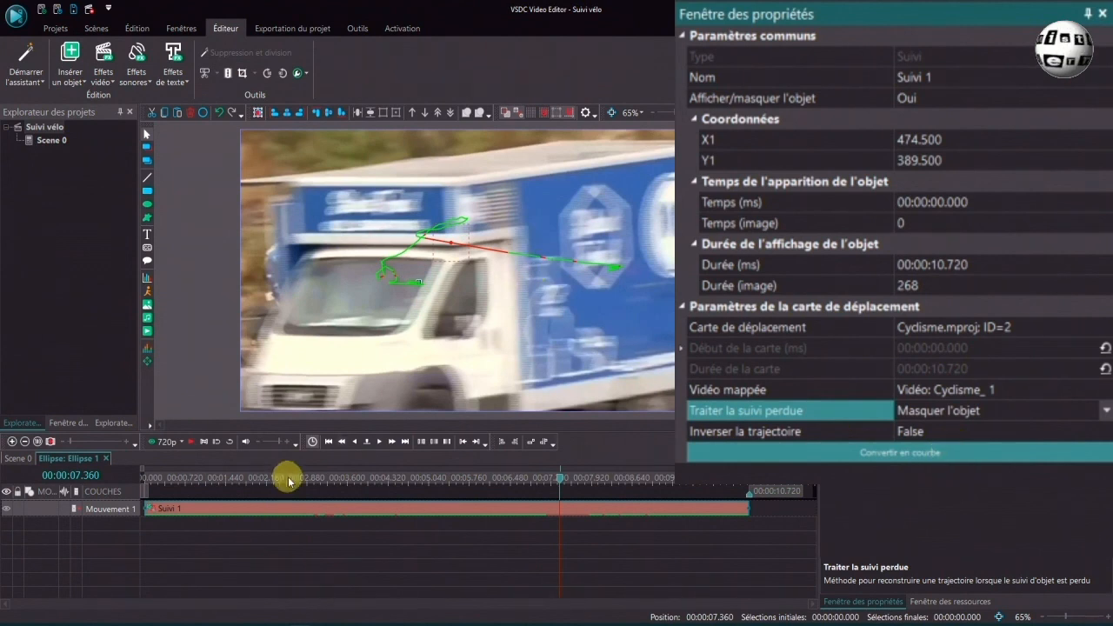
left_click(188, 442)
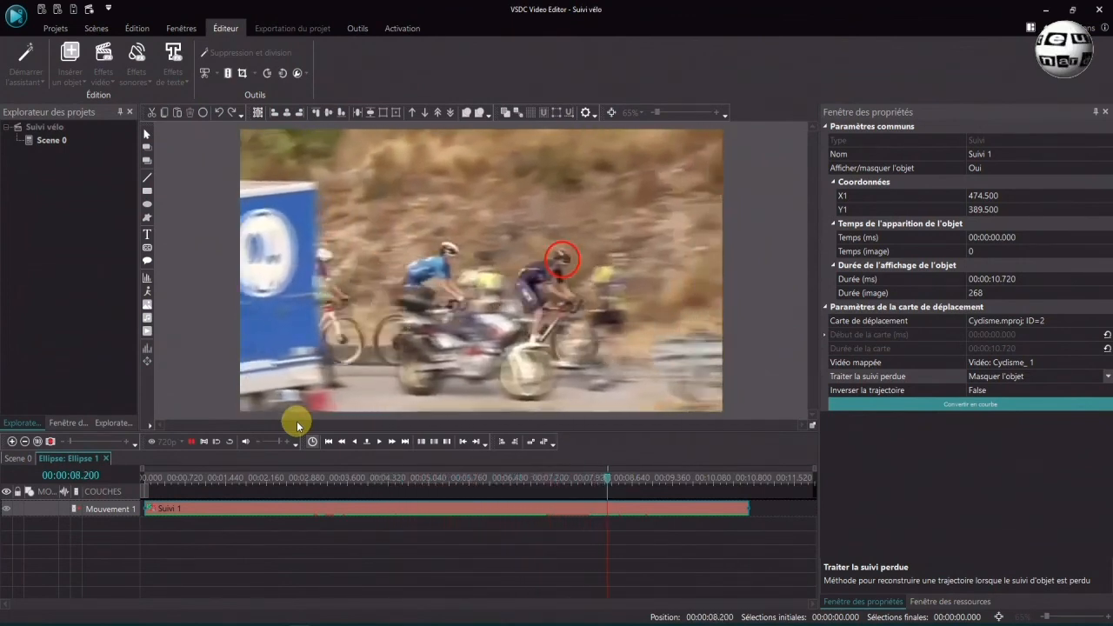
left_click(191, 440)
left_click(305, 480)
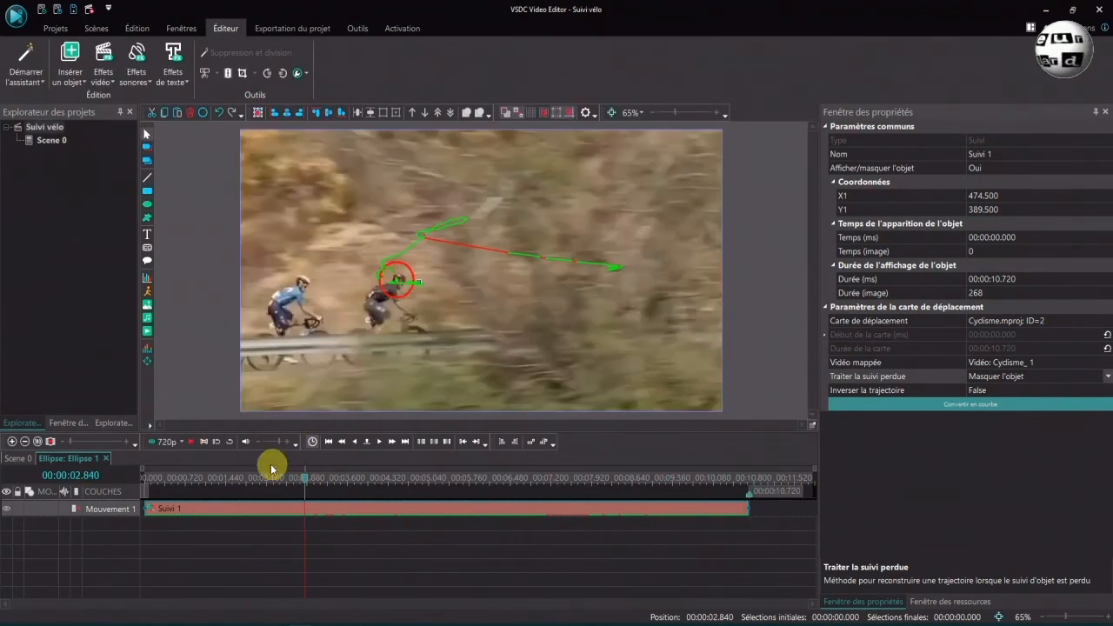
left_click(315, 521)
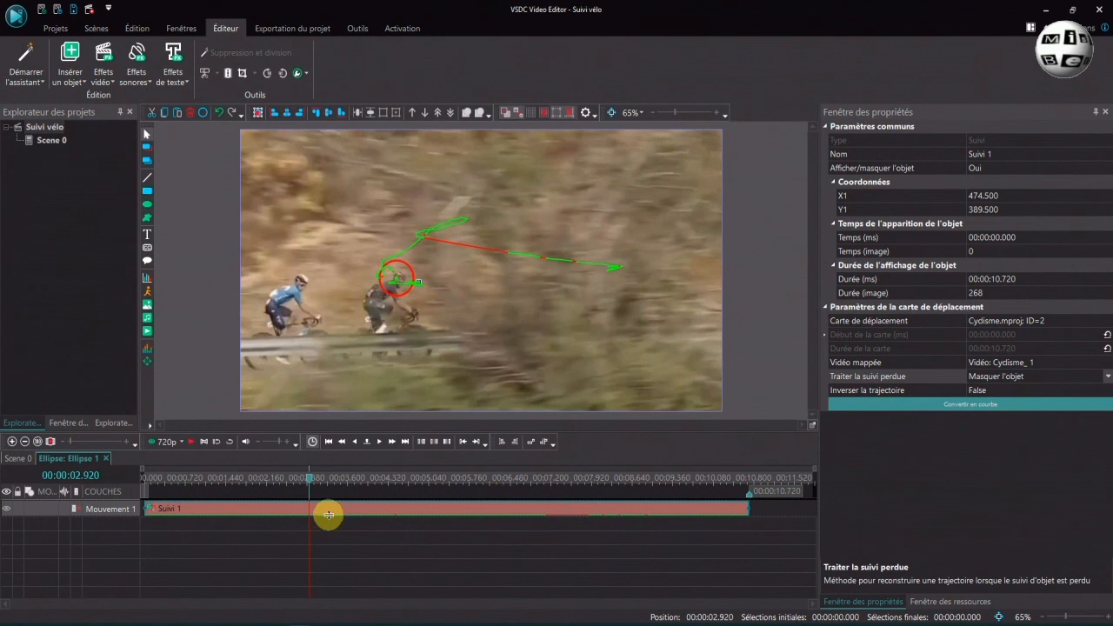
left_click(192, 441)
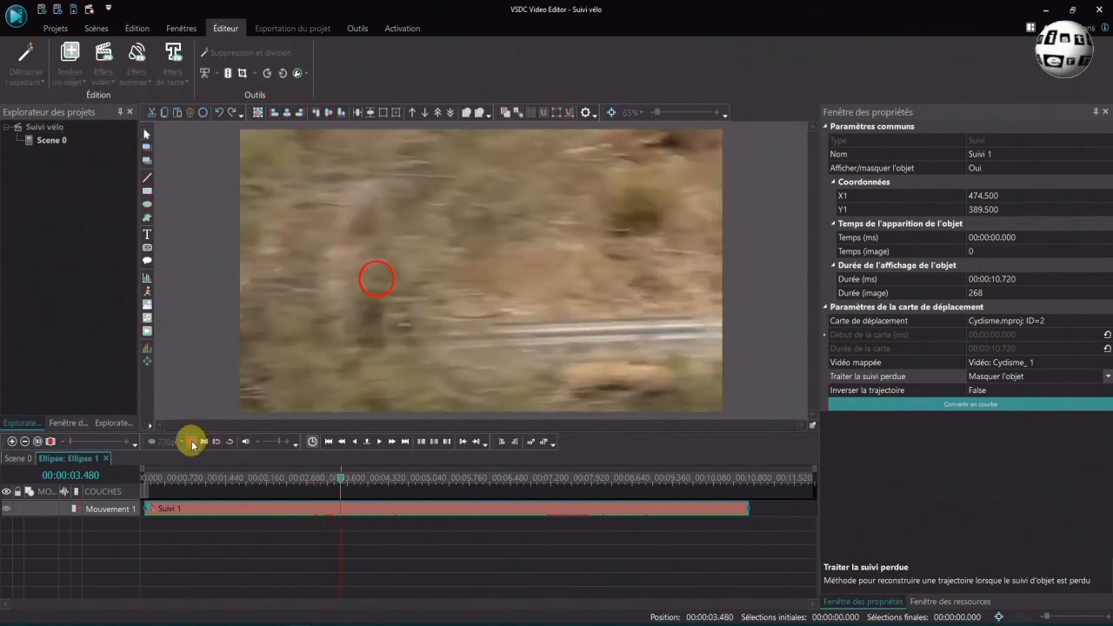